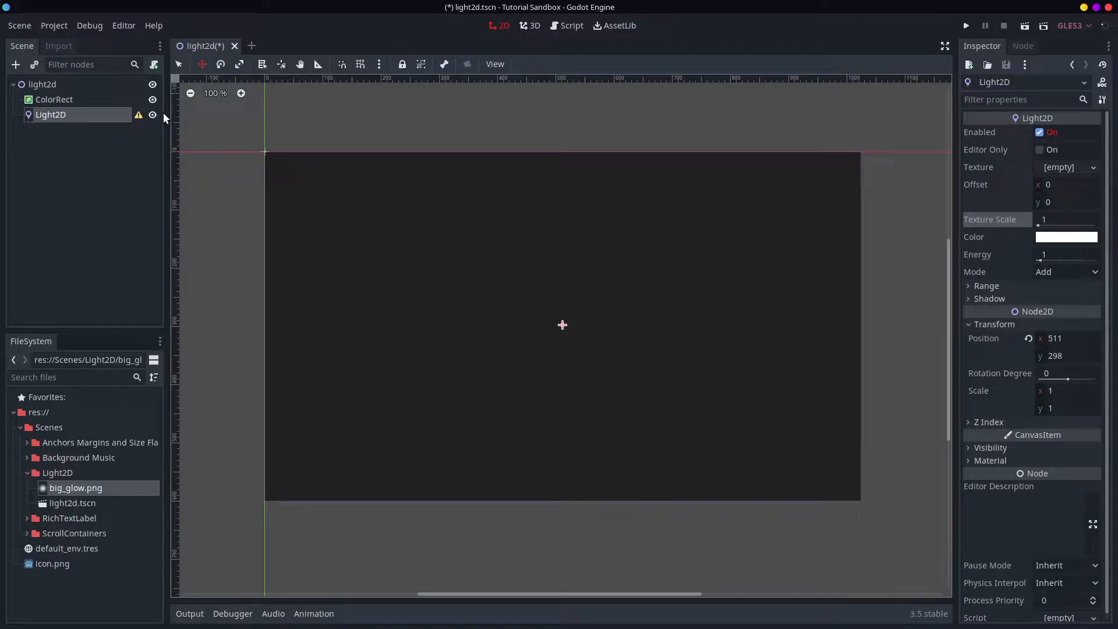
Assign big_glow.png as the Light2D node's texture and inspect the light in the viewport
{"action": "left_click_drag", "start_coordinate": [73, 489], "coordinate": [1057, 168]}
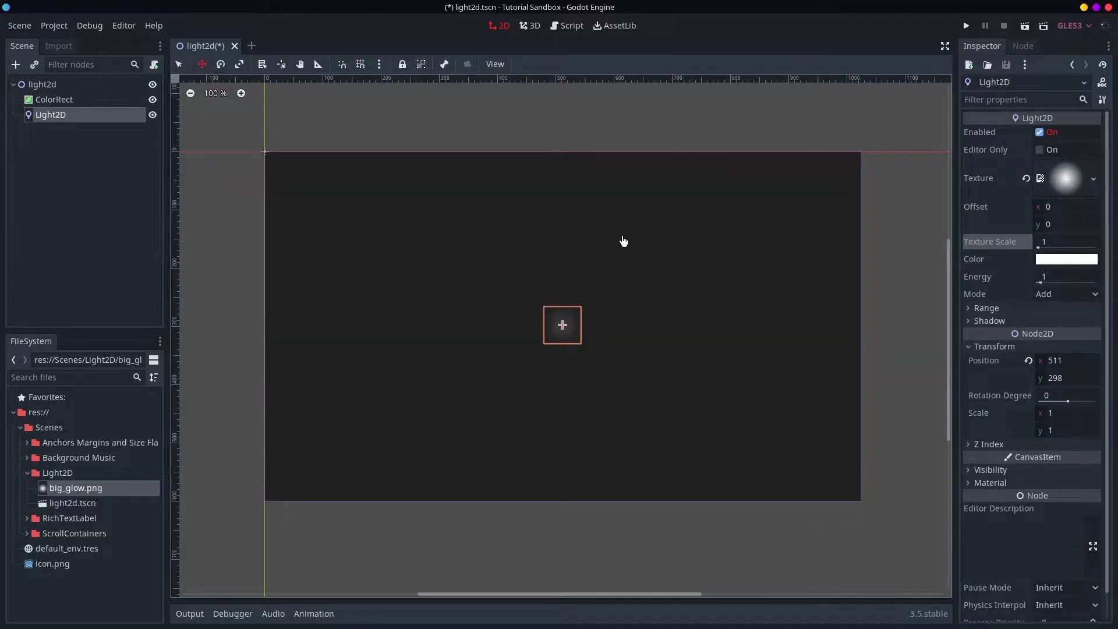
{"action": "left_click", "coordinate": [1071, 178]}
{"action": "scroll", "coordinate": [572, 304], "scroll_direction": "up", "scroll_amount": 1}
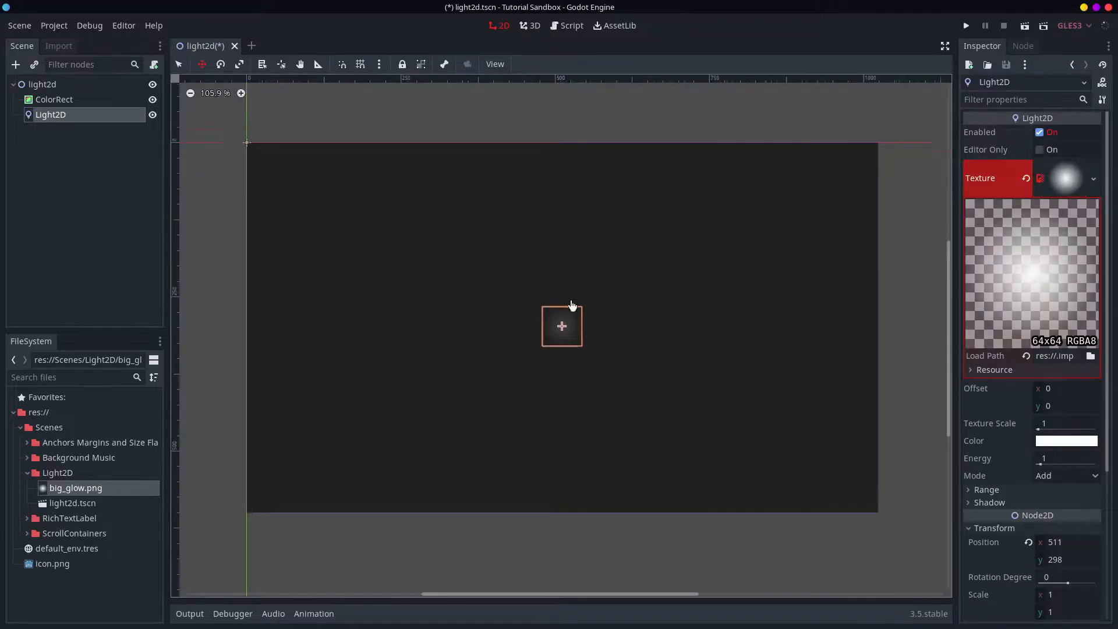
{"action": "scroll", "coordinate": [573, 305], "scroll_direction": "up", "scroll_amount": 6}
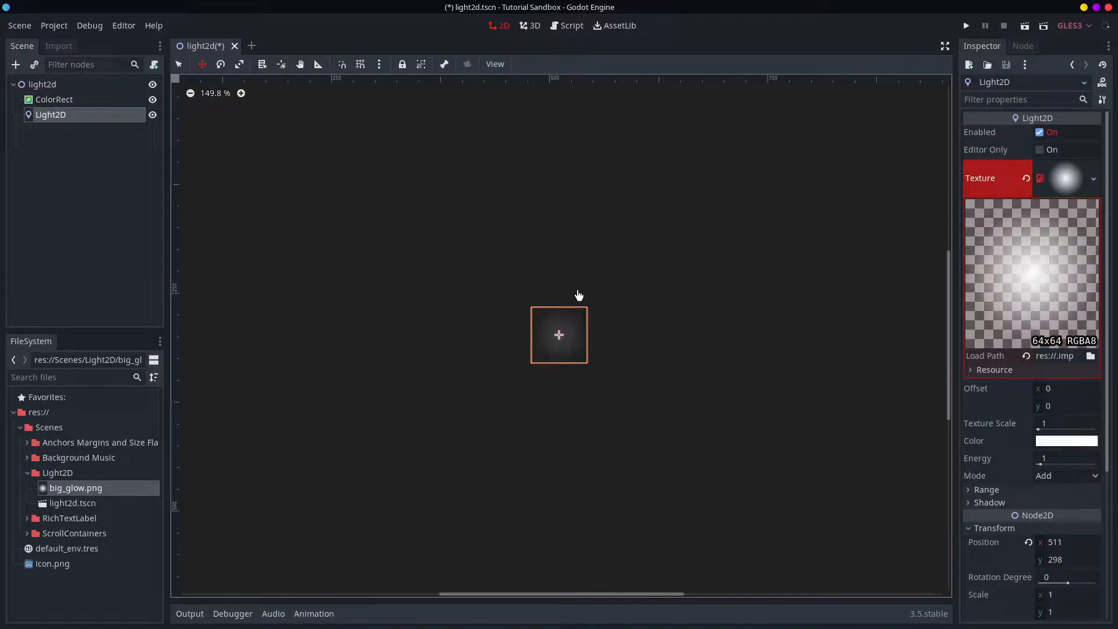
Swap the Light2D texture for icon.png to compare the light's shape, and restore big_glow.png as the texture
{"action": "left_click_drag", "start_coordinate": [76, 488], "coordinate": [83, 453]}
{"action": "left_click_drag", "start_coordinate": [53, 564], "coordinate": [1069, 183]}
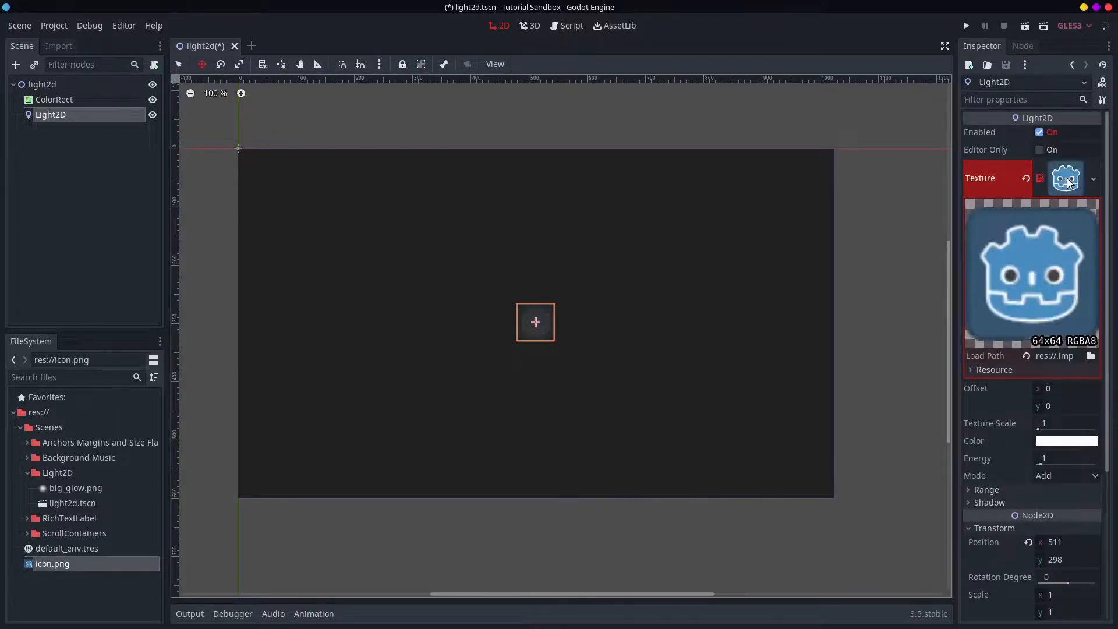
{"action": "scroll", "coordinate": [473, 341], "scroll_direction": "up", "scroll_amount": 15}
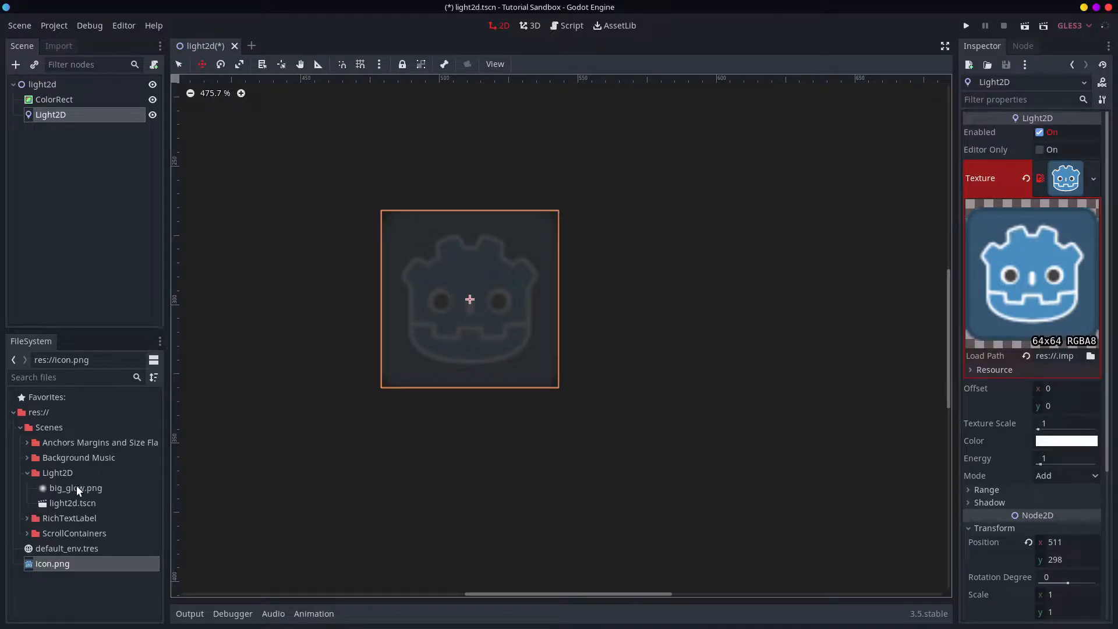
{"action": "left_click_drag", "start_coordinate": [72, 488], "coordinate": [1066, 180]}
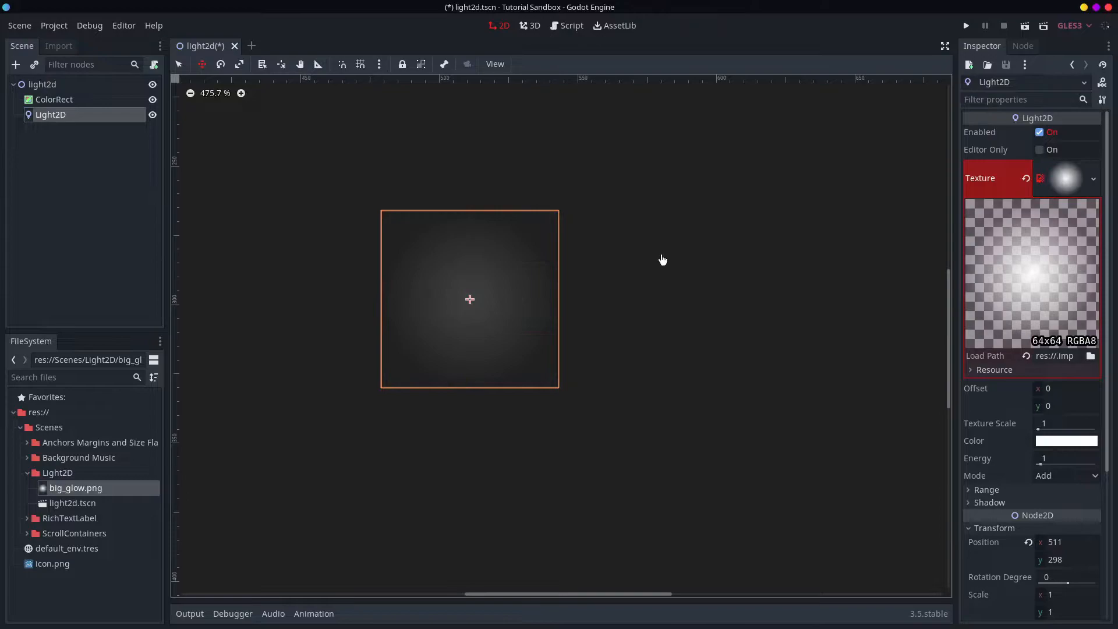
{"action": "scroll", "coordinate": [660, 261], "scroll_direction": "down", "scroll_amount": 7}
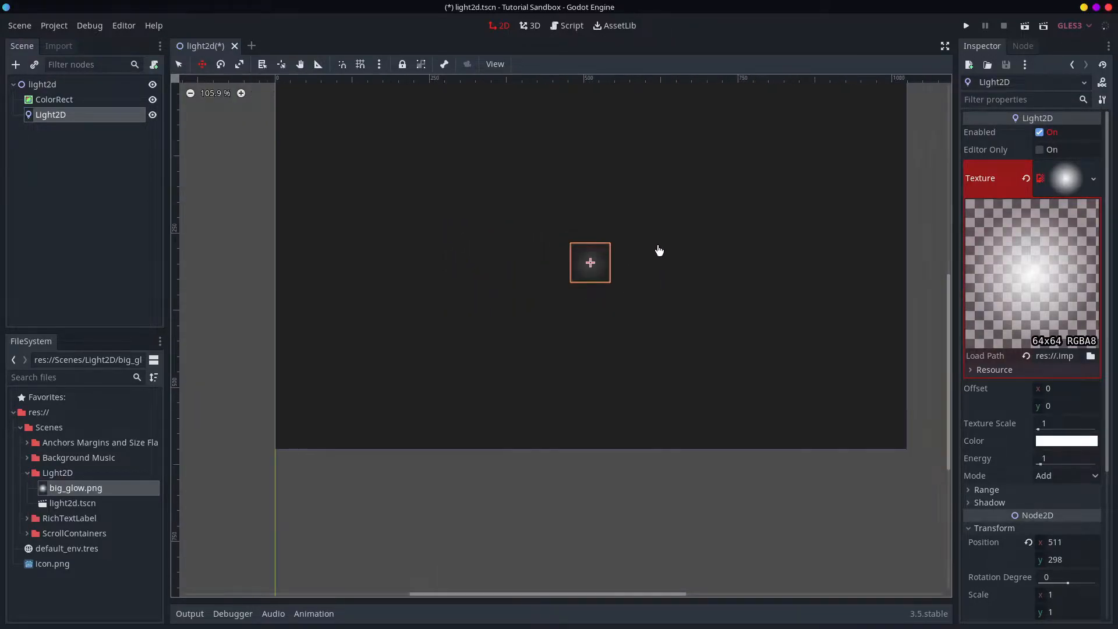
{"action": "scroll", "coordinate": [660, 251], "scroll_direction": "down", "scroll_amount": 1}
{"action": "middle_click_drag", "start_coordinate": [654, 253], "coordinate": [616, 270]}
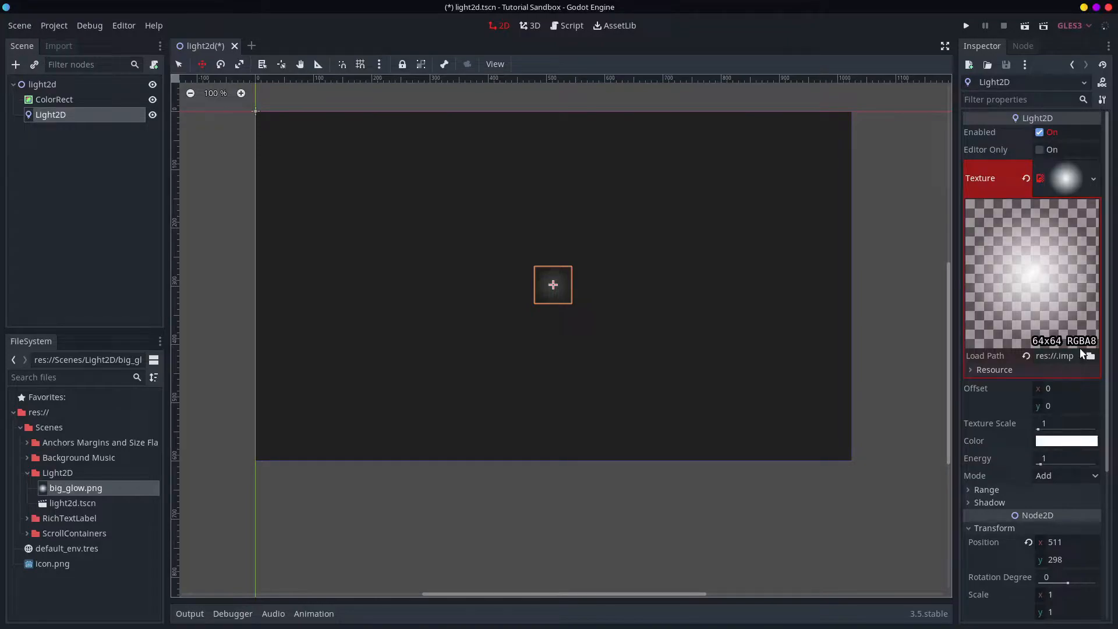
Set the Light2D texture scale to 8, and try out the offset before resetting it
{"action": "left_click", "coordinate": [1060, 240]}
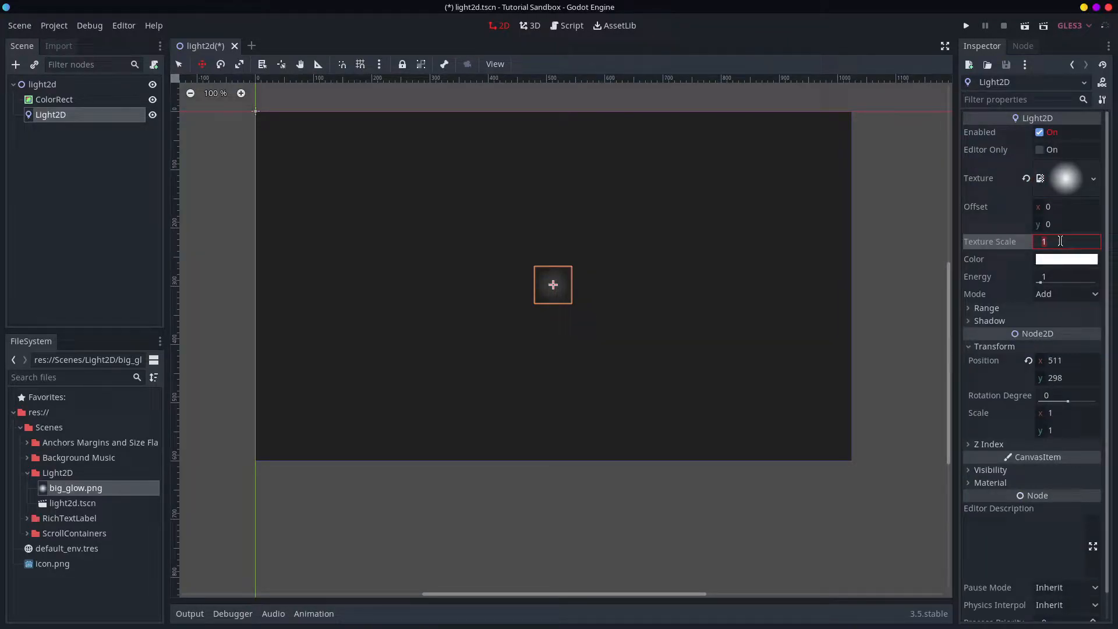
{"action": "type", "text": "8"}
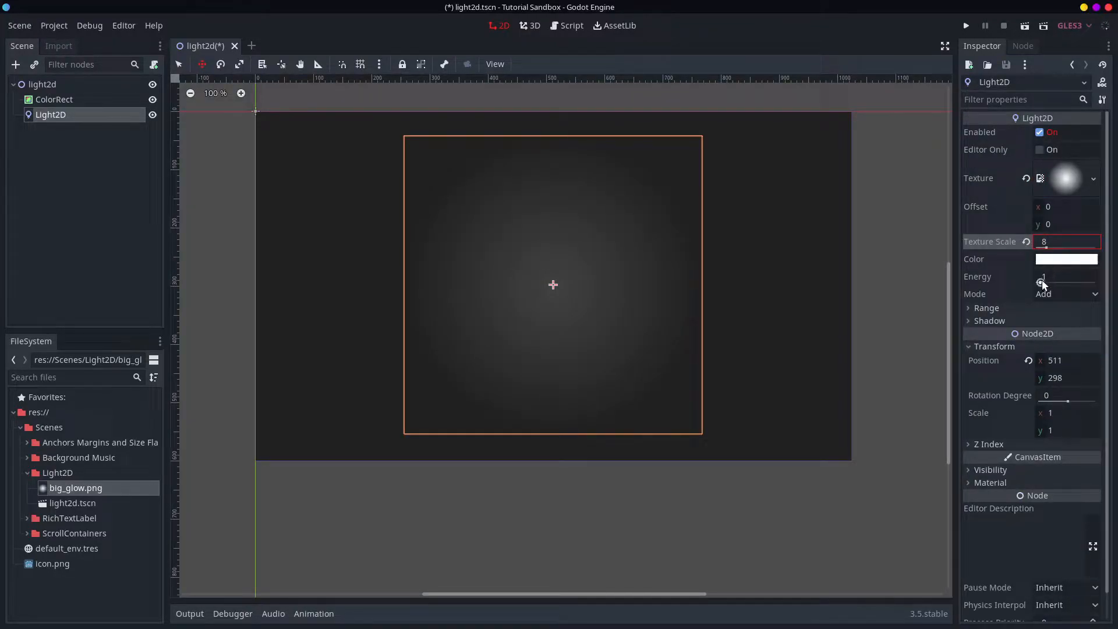
{"action": "left_click_drag", "start_coordinate": [1066, 207], "coordinate": [1031, 219]}
{"action": "left_click", "coordinate": [1028, 209]}
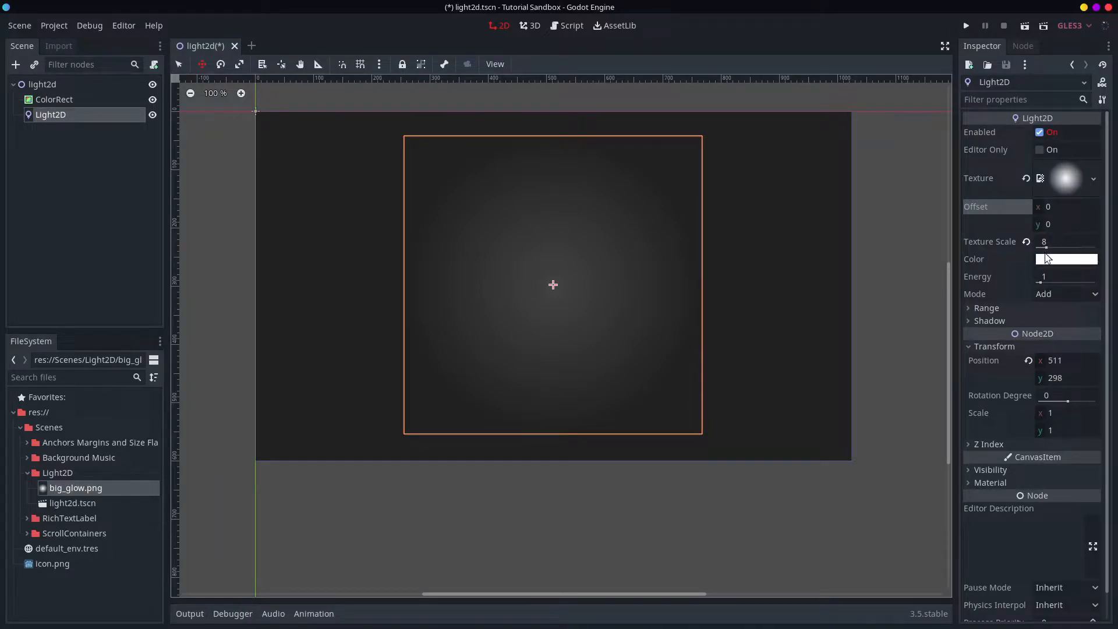
Try light energies of 3.2 and 4.93 beside a big_glow.png sprite placed in the viewport, and reset the energy to 1
{"action": "left_click_drag", "start_coordinate": [1040, 282], "coordinate": [1049, 284]}
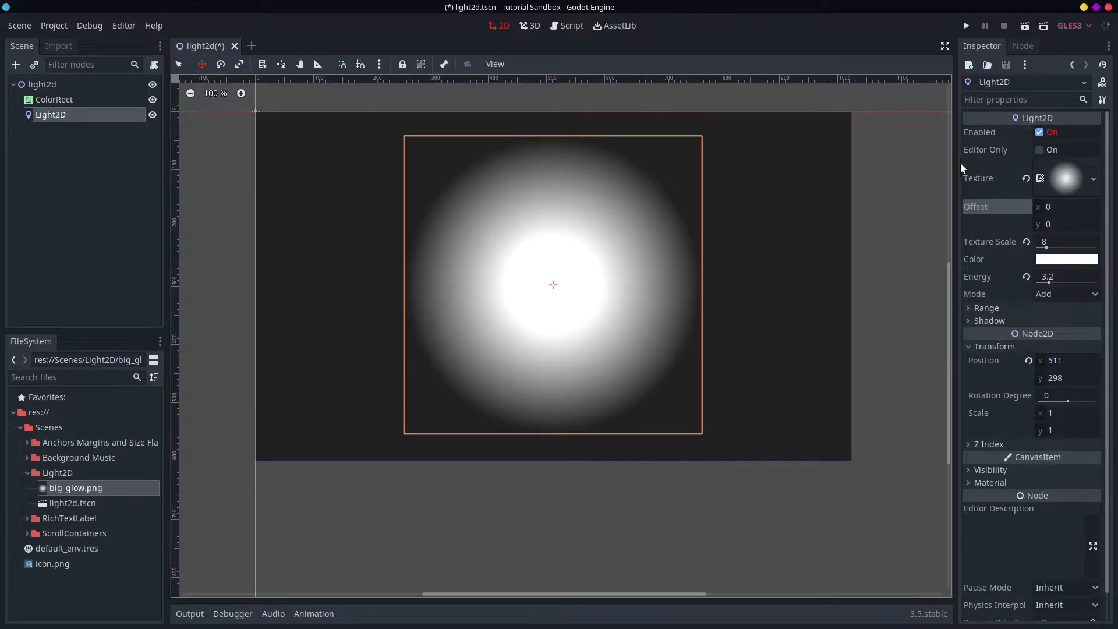
{"action": "left_click_drag", "start_coordinate": [118, 488], "coordinate": [385, 358]}
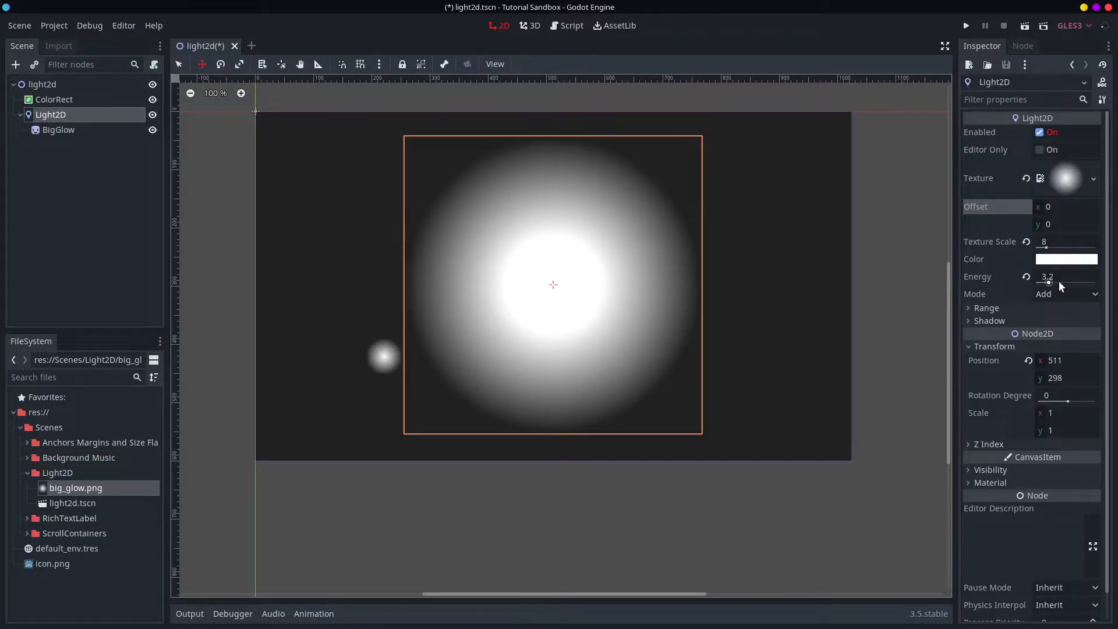
{"action": "scroll", "coordinate": [568, 242], "scroll_direction": "up", "scroll_amount": 1}
{"action": "left_click_drag", "start_coordinate": [1048, 282], "coordinate": [1057, 281]}
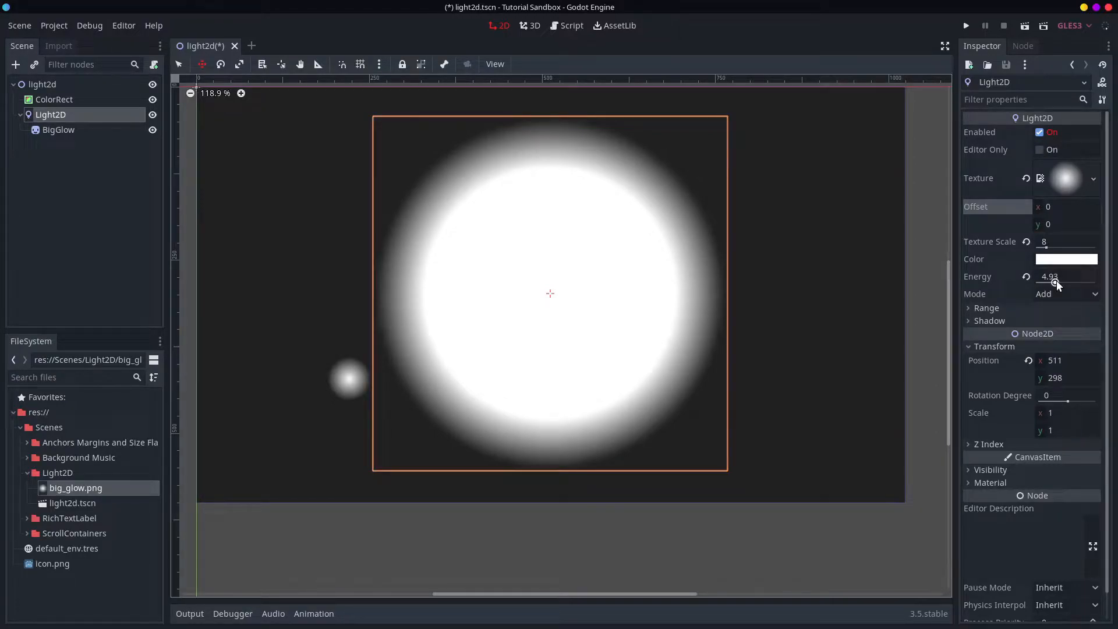
{"action": "left_click", "coordinate": [1028, 276]}
Delete the BigGlow sprite node and reselect the Light2D node
{"action": "left_click", "coordinate": [85, 130]}
{"action": "key", "text": "Delete"}
{"action": "key", "text": "Escape"}
{"action": "key", "text": "Delete"}
{"action": "key", "text": "Return"}
{"action": "left_click", "coordinate": [51, 114]}
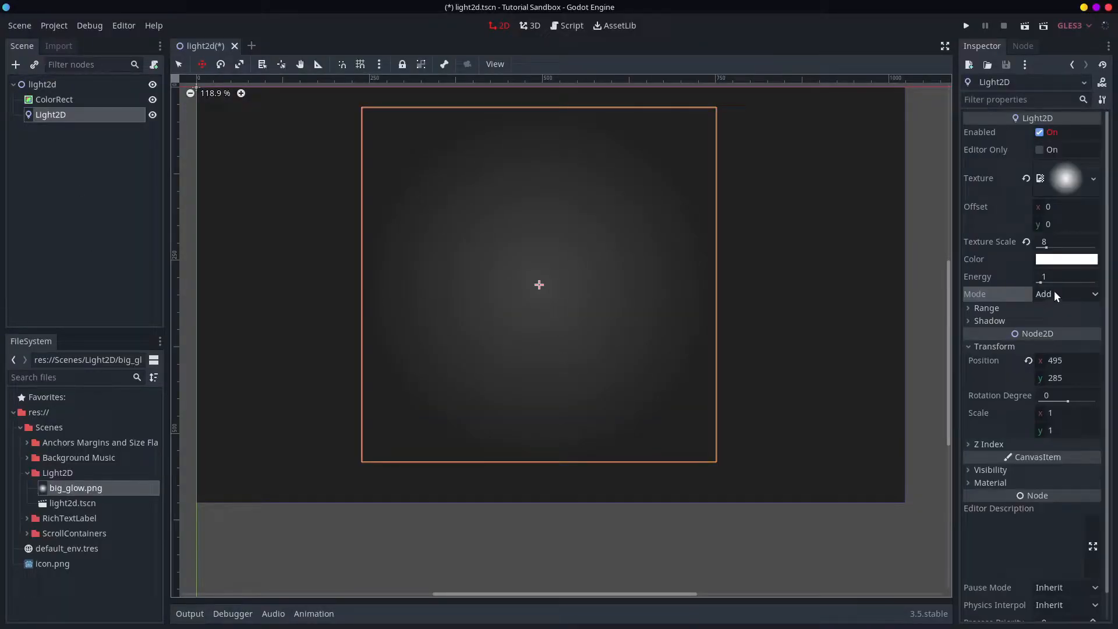
Try the Sub, Mix and Mask blend modes on the Light2D, and return the mode to Add
{"action": "left_click", "coordinate": [1054, 293]}
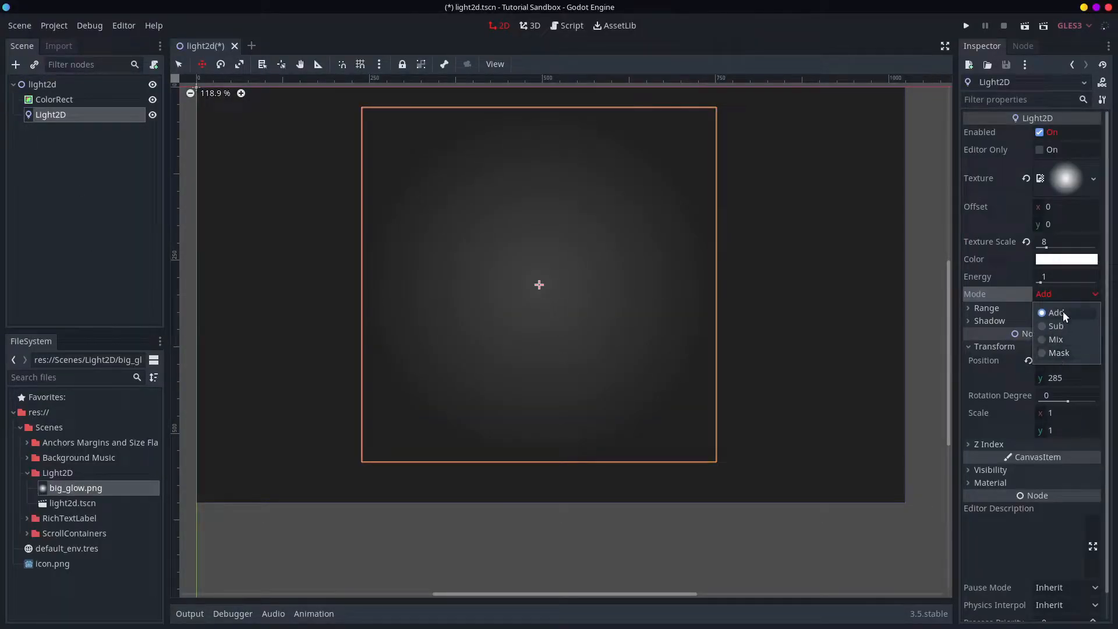
{"action": "left_click", "coordinate": [1057, 340]}
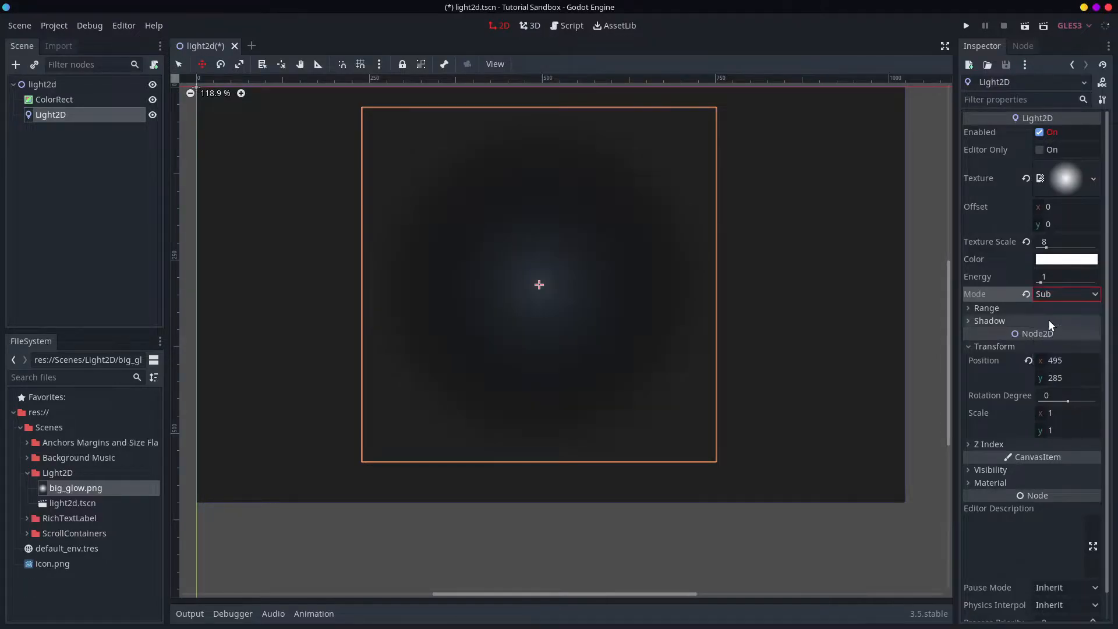
{"action": "left_click", "coordinate": [1065, 293]}
{"action": "left_click", "coordinate": [1066, 340]}
{"action": "left_click", "coordinate": [1058, 296]}
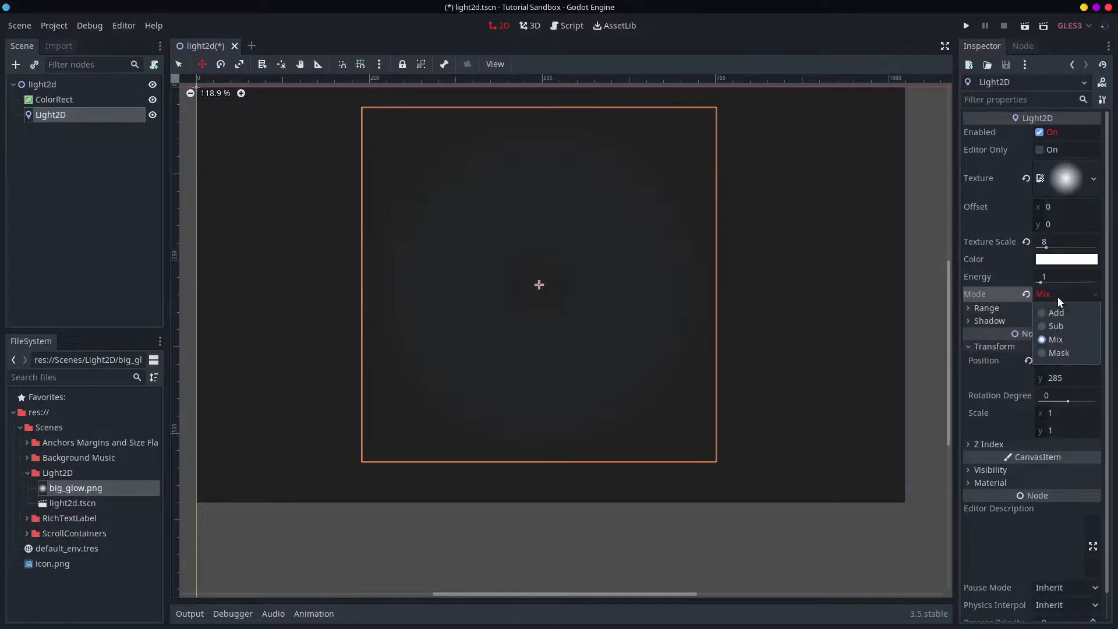
{"action": "left_click", "coordinate": [1046, 358]}
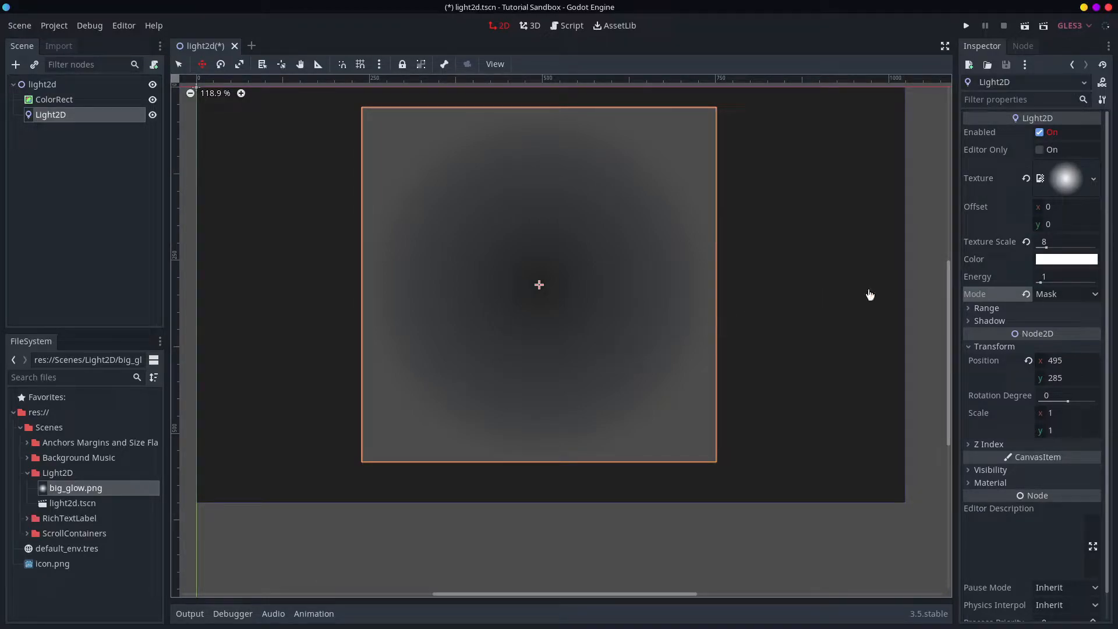
{"action": "left_click", "coordinate": [1078, 295]}
{"action": "left_click", "coordinate": [1079, 313]}
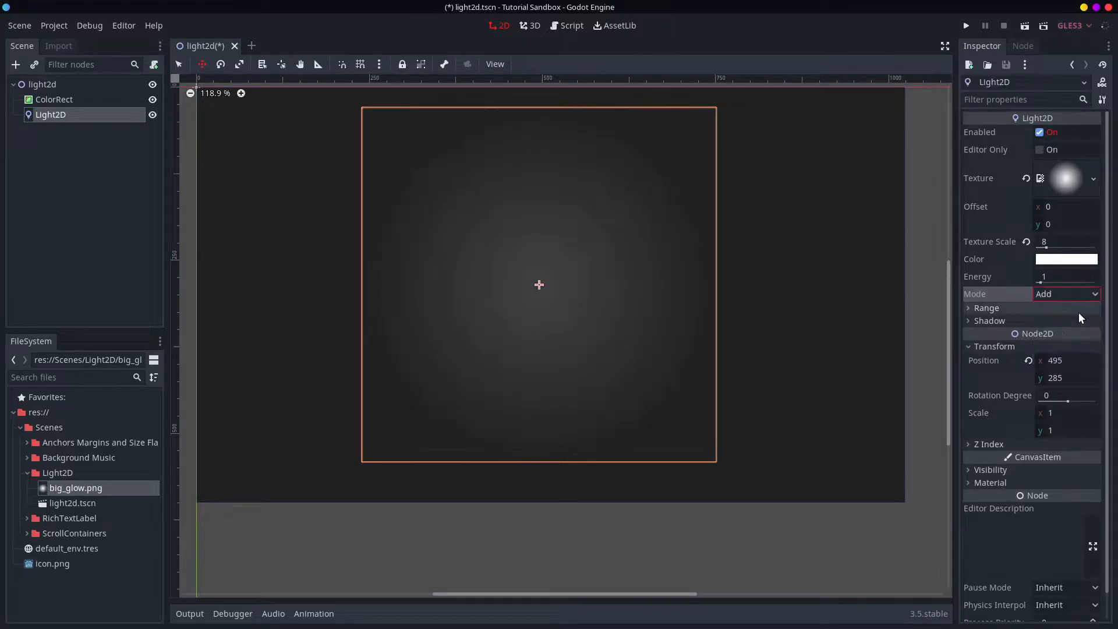
Expand the Light2D's Range settings and switch layer 1 of the Item Cull Mask off and back on
{"action": "left_click", "coordinate": [1062, 309]}
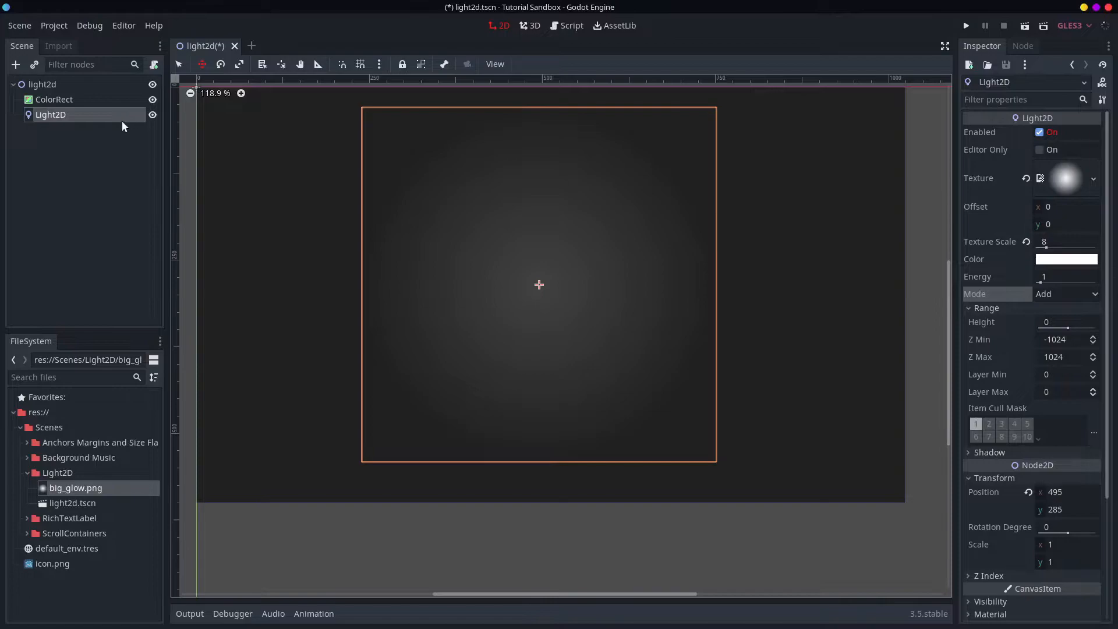
{"action": "left_click", "coordinate": [1039, 440]}
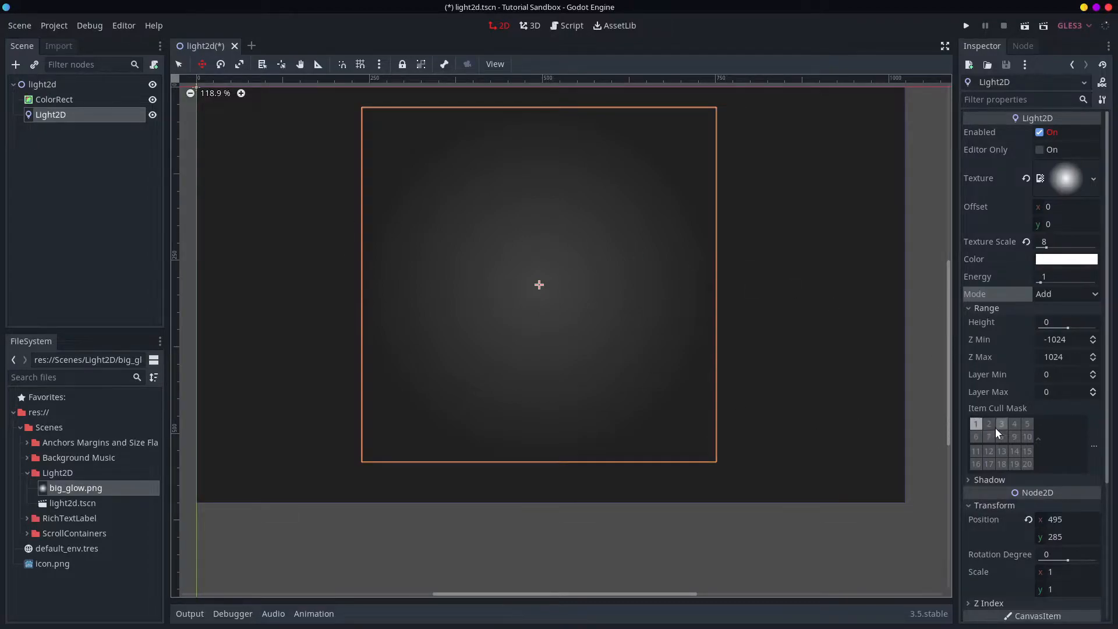
{"action": "left_click", "coordinate": [977, 424]}
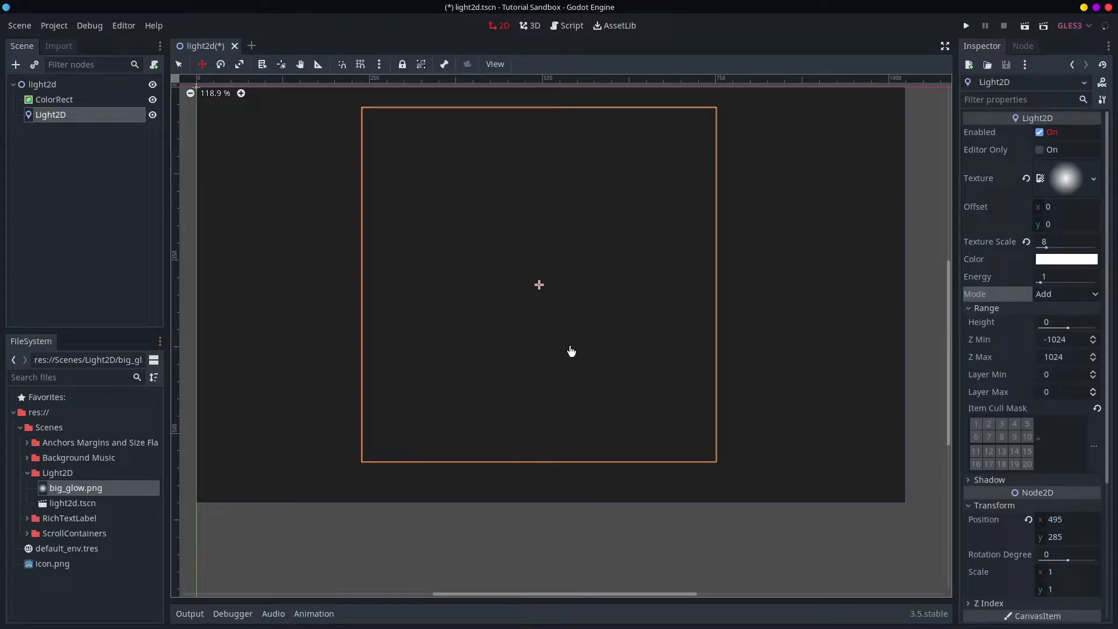
{"action": "left_click", "coordinate": [978, 428]}
Switch layer 1 of the ColorRect's Light Mask off and back on in its Visibility settings
{"action": "left_click", "coordinate": [92, 100]}
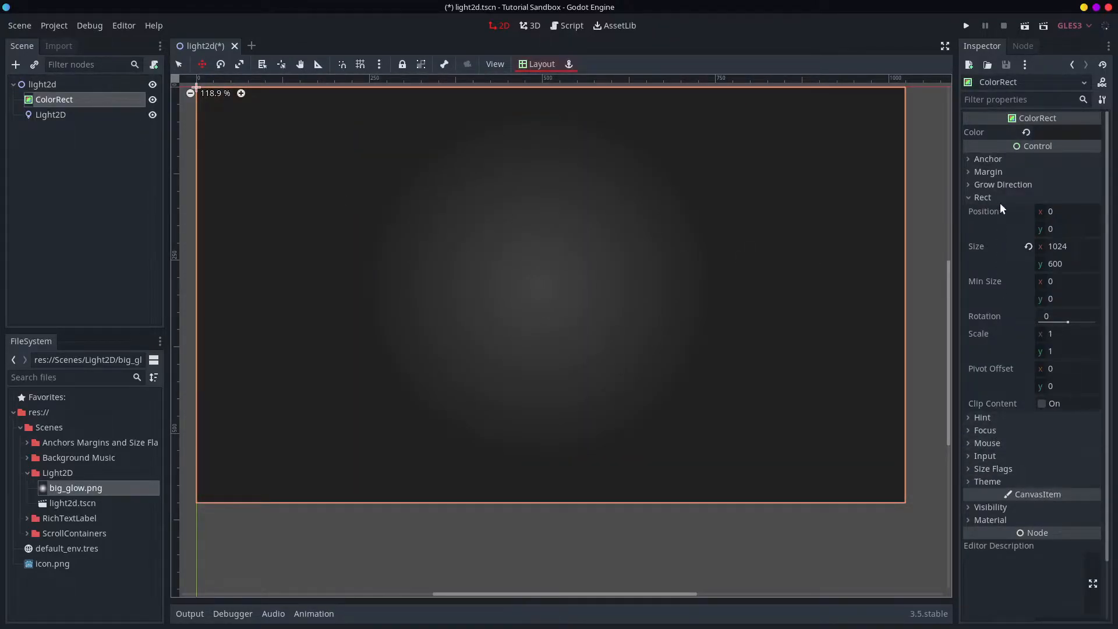
{"action": "left_click", "coordinate": [1015, 506]}
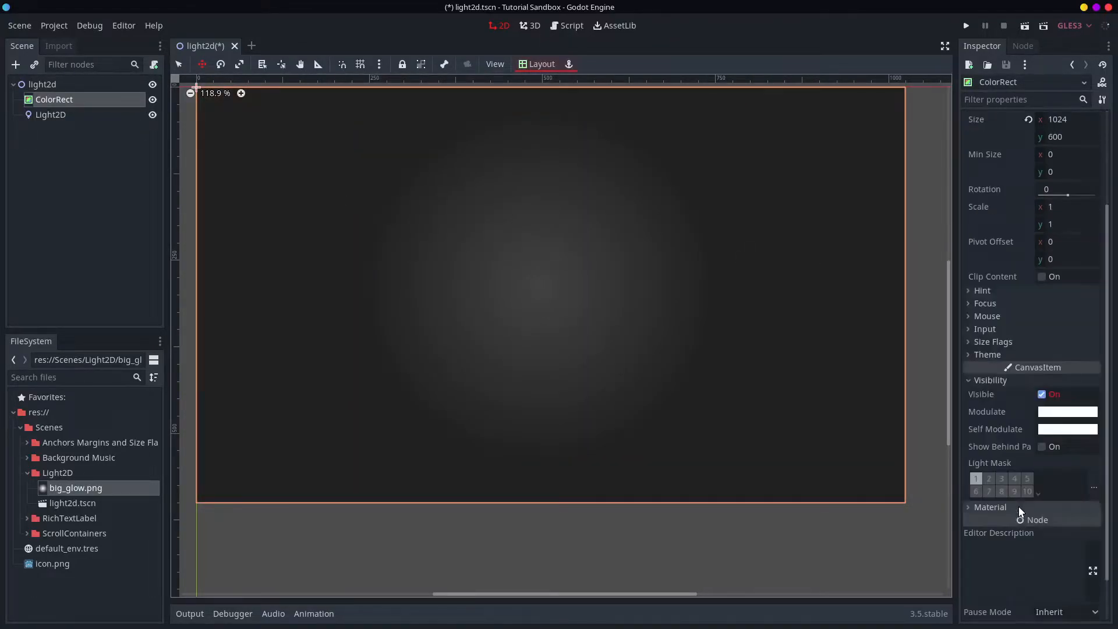
{"action": "left_click", "coordinate": [976, 478]}
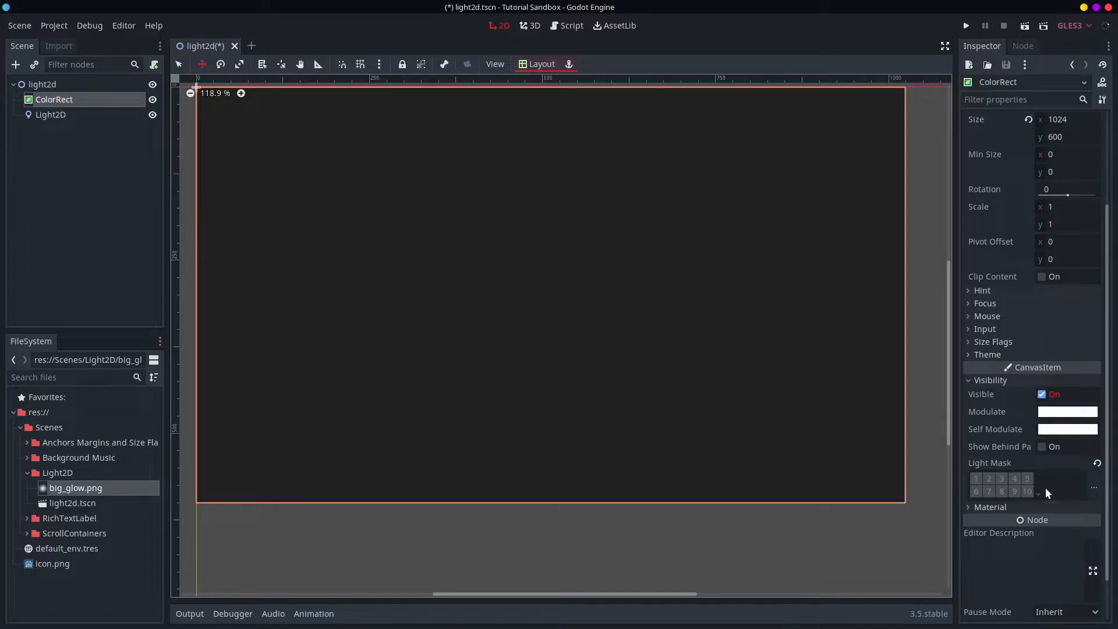
{"action": "left_click", "coordinate": [977, 479]}
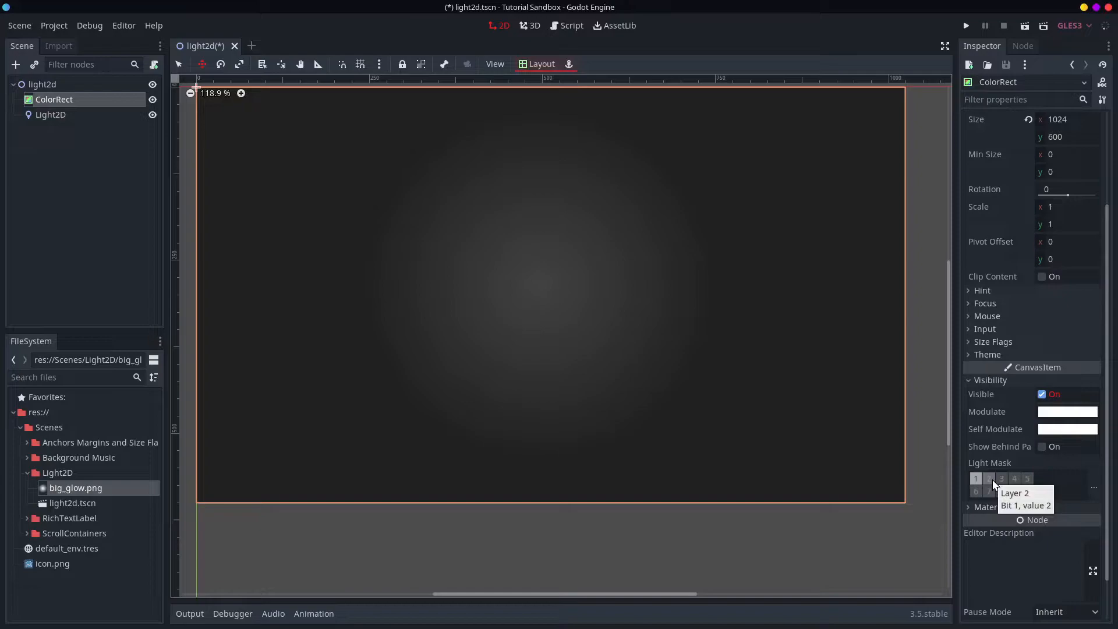
Set the Light2D node's mode to Mask
{"action": "left_click", "coordinate": [74, 115]}
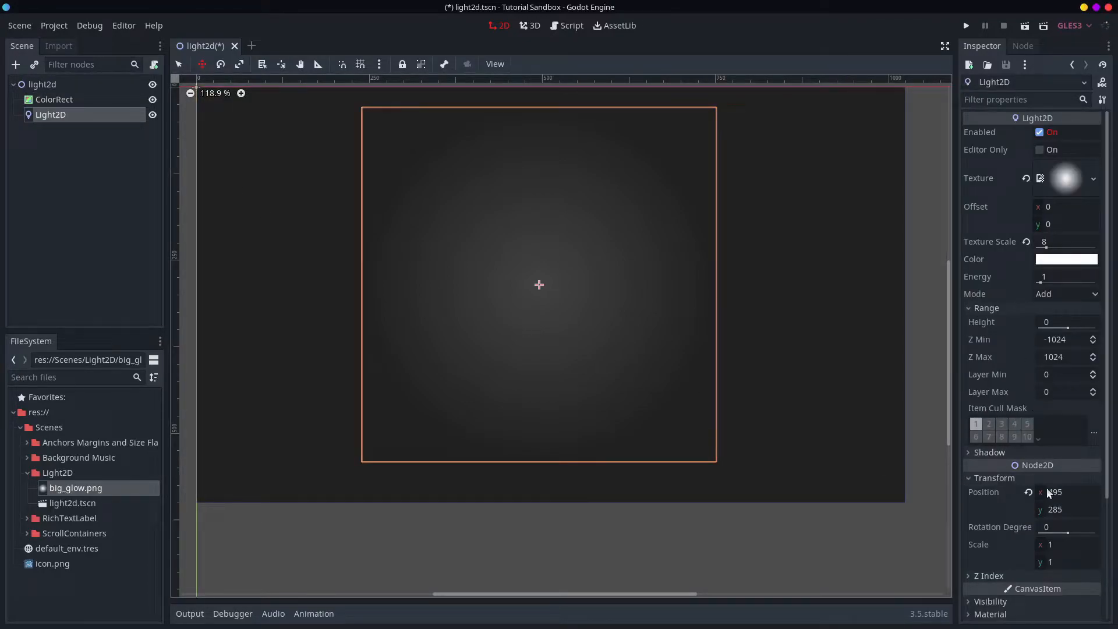
{"action": "left_click", "coordinate": [1053, 294]}
{"action": "left_click", "coordinate": [1054, 348]}
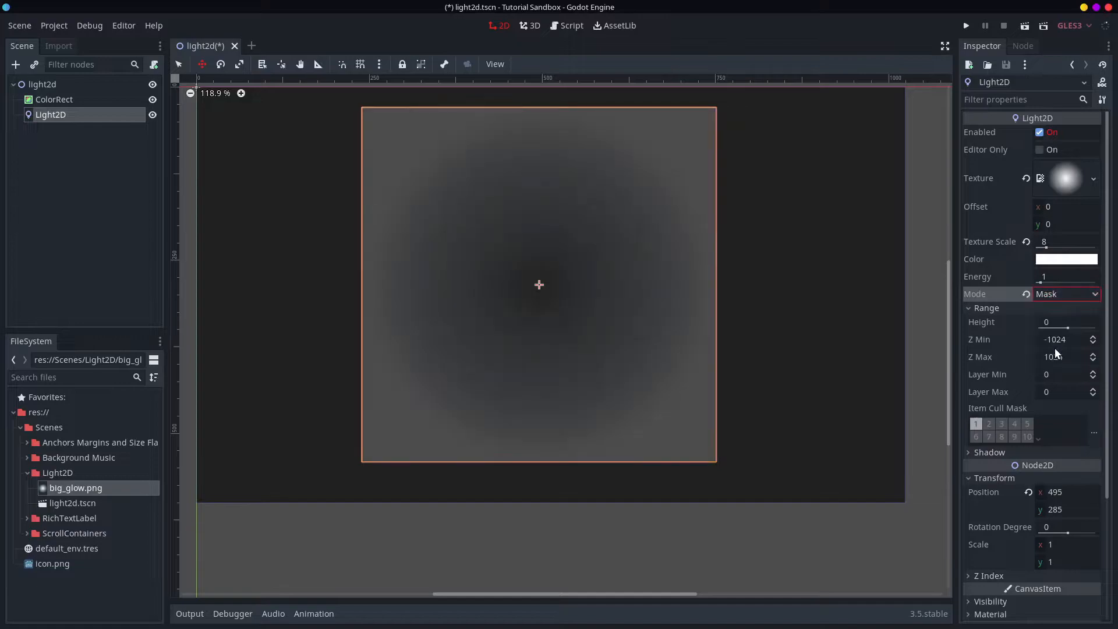
Toggle layers 1, 2 and 3 of the Light2D's Item Cull Mask, leaving only layer 1 enabled
{"action": "left_click", "coordinate": [988, 423]}
{"action": "left_click", "coordinate": [974, 424]}
{"action": "left_click", "coordinate": [975, 424]}
{"action": "left_click", "coordinate": [1000, 424]}
{"action": "left_click", "coordinate": [1002, 424]}
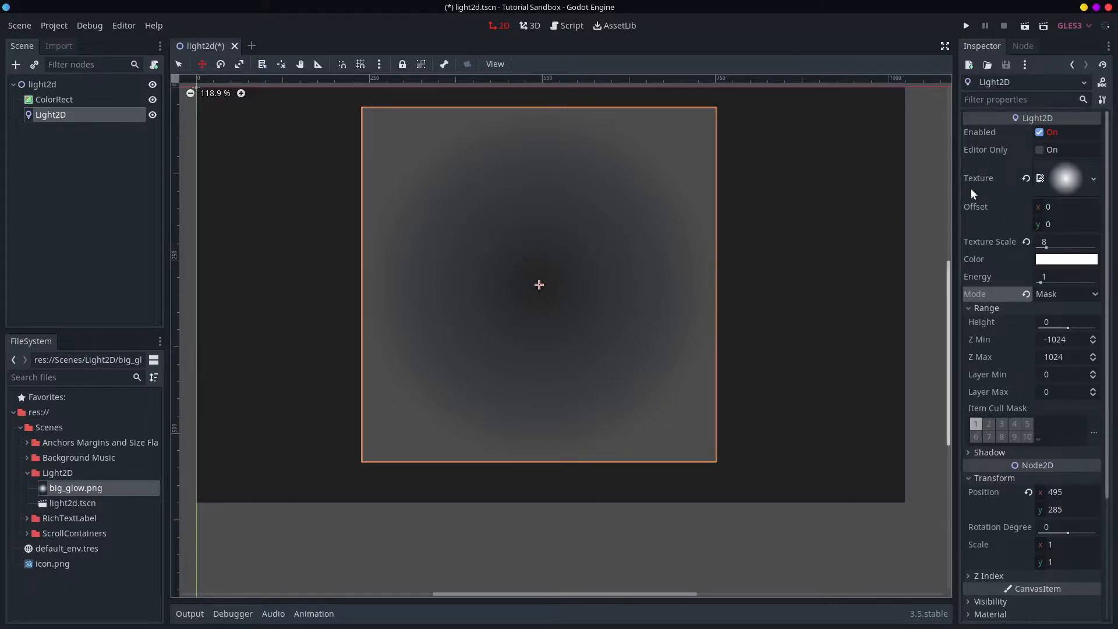
Move the light to the lower-left area of the canvas and recolour the ColorRect red (da0f0f)
{"action": "left_click_drag", "start_coordinate": [558, 225], "coordinate": [365, 361]}
{"action": "left_click", "coordinate": [88, 100]}
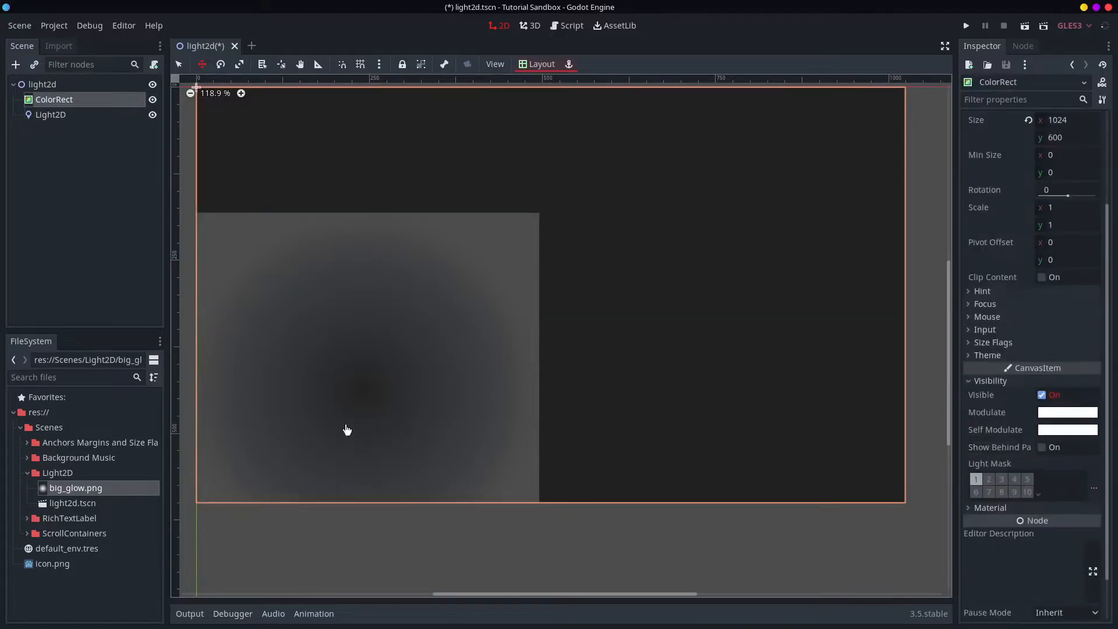
{"action": "scroll", "coordinate": [1061, 325], "scroll_direction": "up", "scroll_amount": 3}
{"action": "left_click", "coordinate": [1049, 129]}
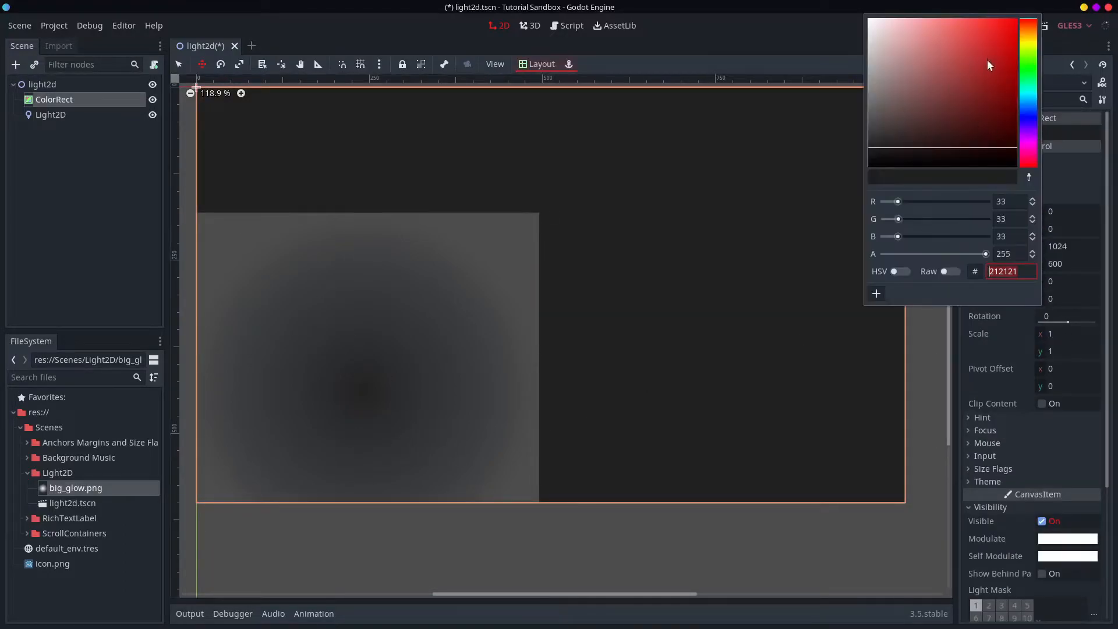
{"action": "left_click_drag", "start_coordinate": [995, 47], "coordinate": [1008, 41]}
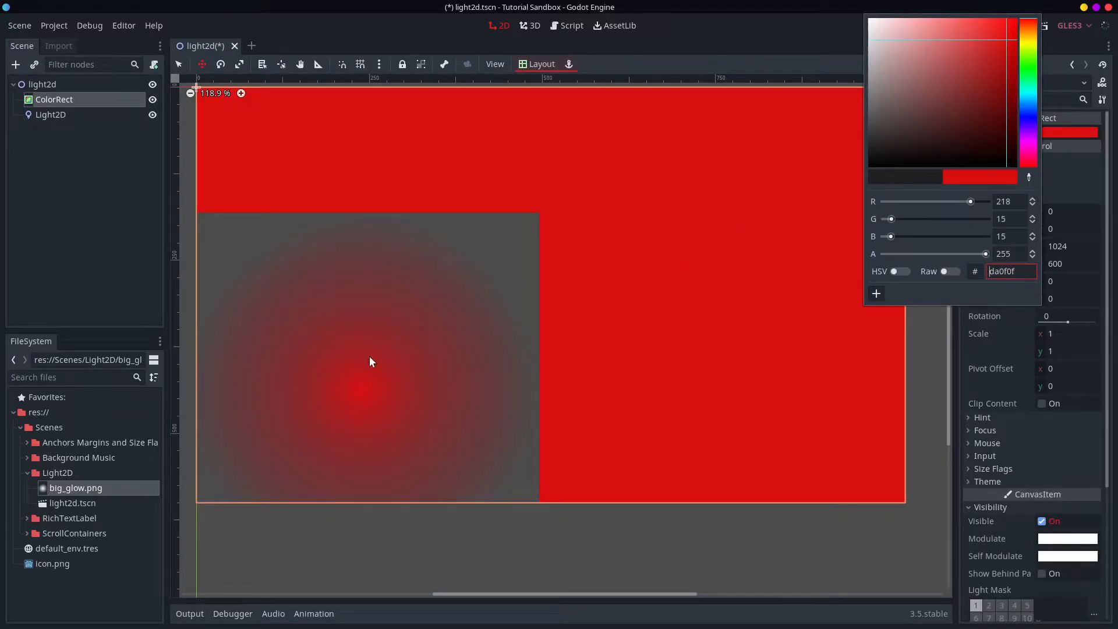
Change the ColorRect's color to black
{"action": "type", "text": "f"}
{"action": "left_click", "coordinate": [794, 47]}
{"action": "scroll", "coordinate": [444, 407], "scroll_direction": "up", "scroll_amount": 1}
{"action": "scroll", "coordinate": [702, 377], "scroll_direction": "down", "scroll_amount": 3}
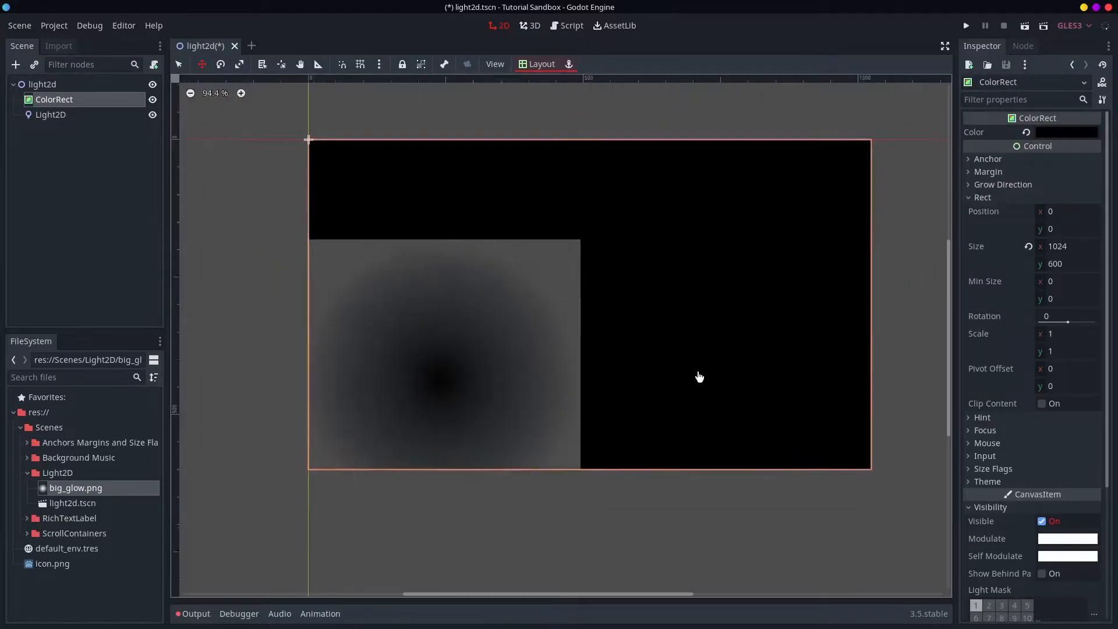
Try to move the light towards the centre of the canvas, and undo the move
{"action": "scroll", "coordinate": [634, 256], "scroll_direction": "up", "scroll_amount": 2}
{"action": "middle_click_drag", "start_coordinate": [629, 266], "coordinate": [577, 252]}
{"action": "left_click_drag", "start_coordinate": [350, 428], "coordinate": [497, 382]}
{"action": "key", "text": "ctrl+z"}
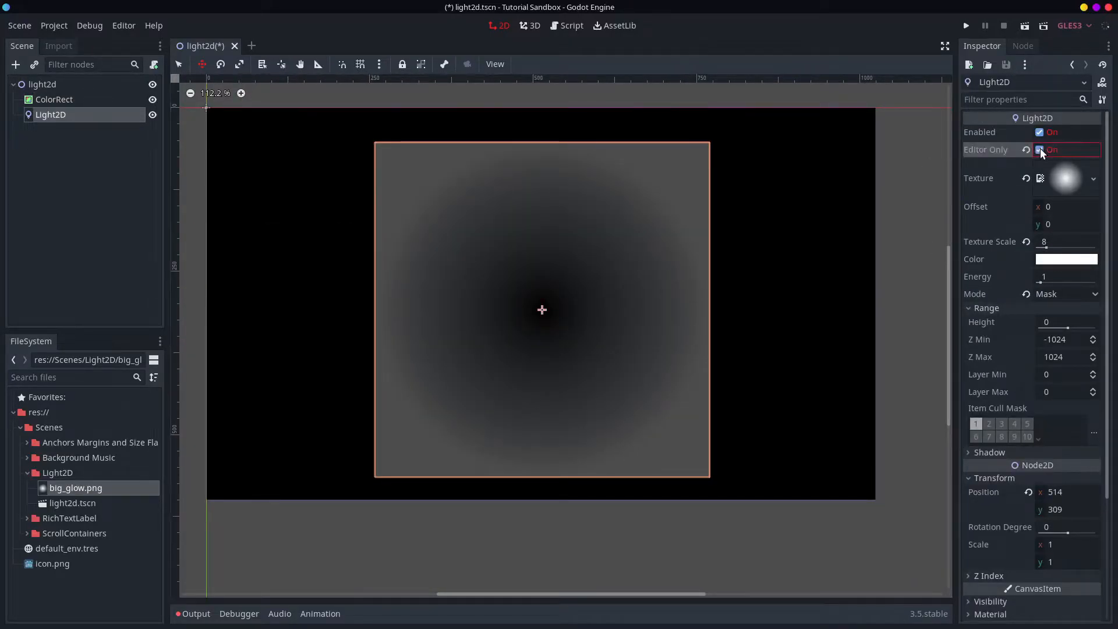
Set the Light2D's mode to Add and recolour the ColorRect a very dark green (16221b)
{"action": "left_click", "coordinate": [1062, 293]}
{"action": "left_click", "coordinate": [1063, 309]}
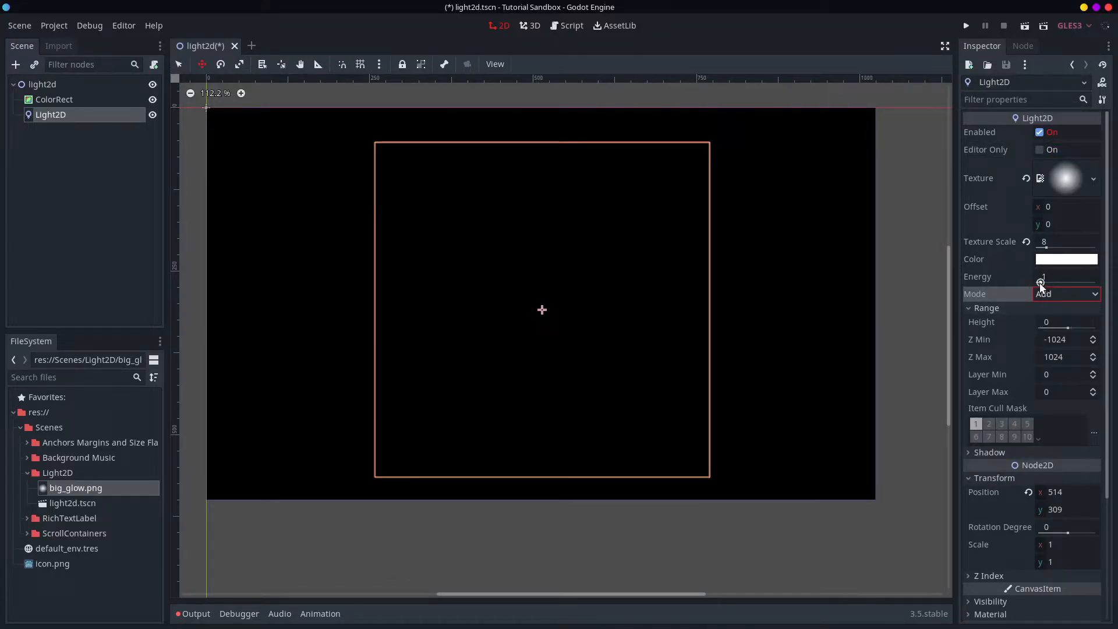
{"action": "left_click", "coordinate": [126, 105]}
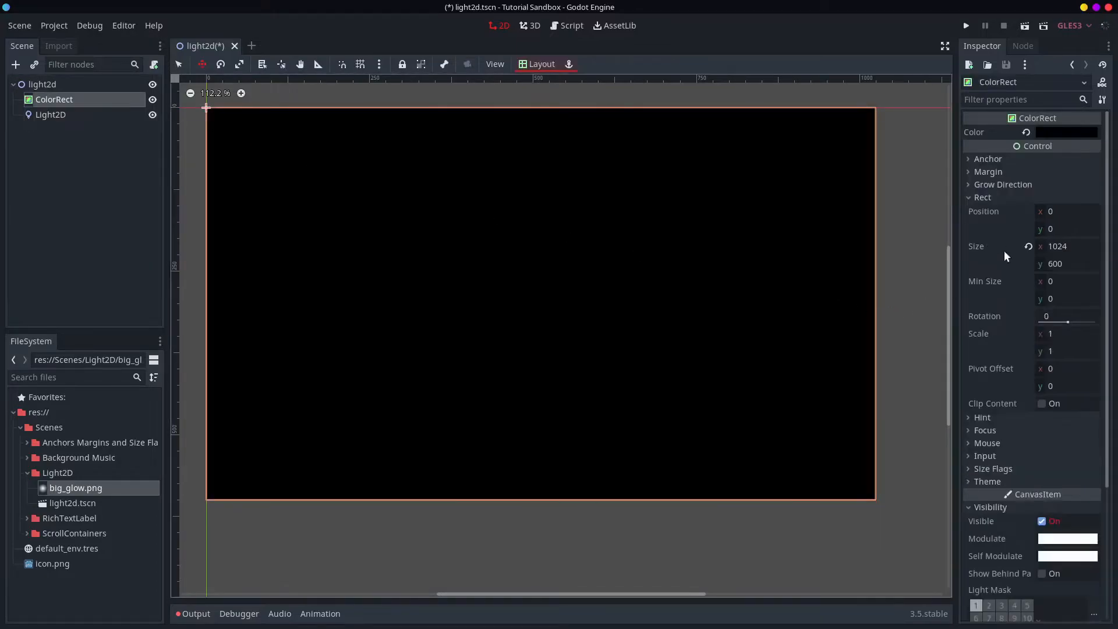
{"action": "left_click", "coordinate": [1058, 131]}
{"action": "left_click_drag", "start_coordinate": [890, 95], "coordinate": [899, 153]}
{"action": "left_click", "coordinate": [1035, 78]}
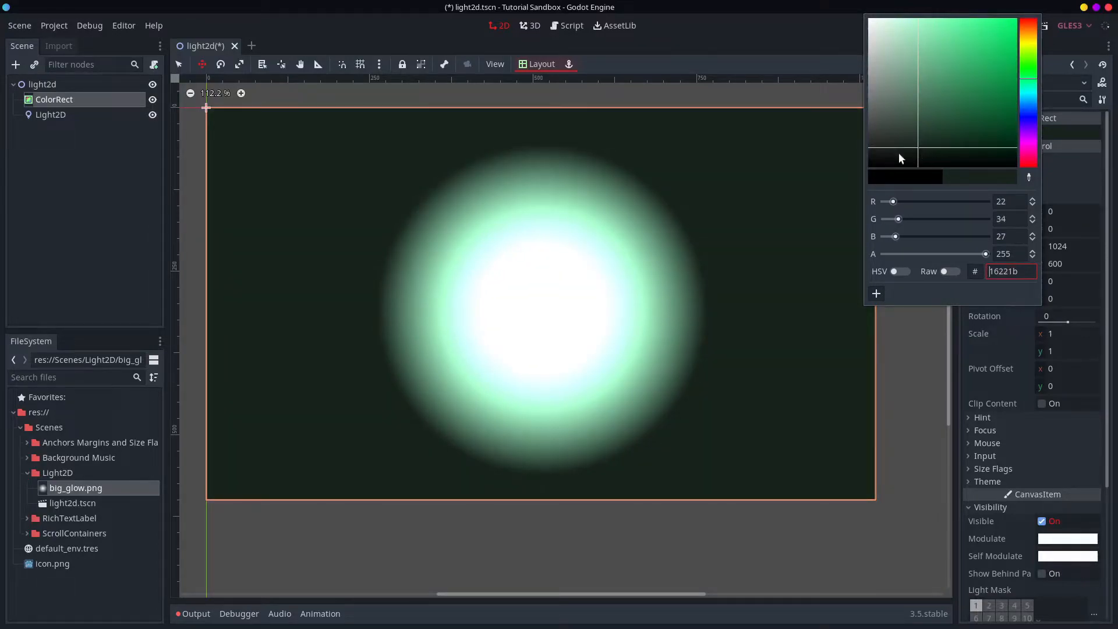
Set the Light2D's energy to 1.63 and save the scene
{"action": "left_click", "coordinate": [137, 115]}
{"action": "left_click", "coordinate": [1026, 277]}
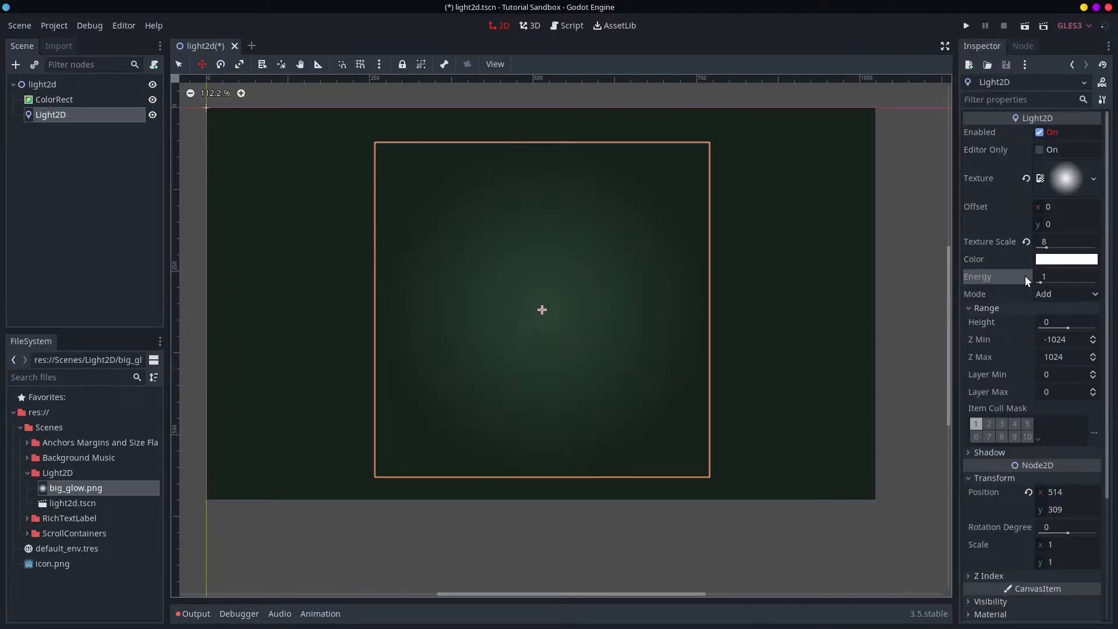
{"action": "left_click_drag", "start_coordinate": [1041, 281], "coordinate": [1045, 280]}
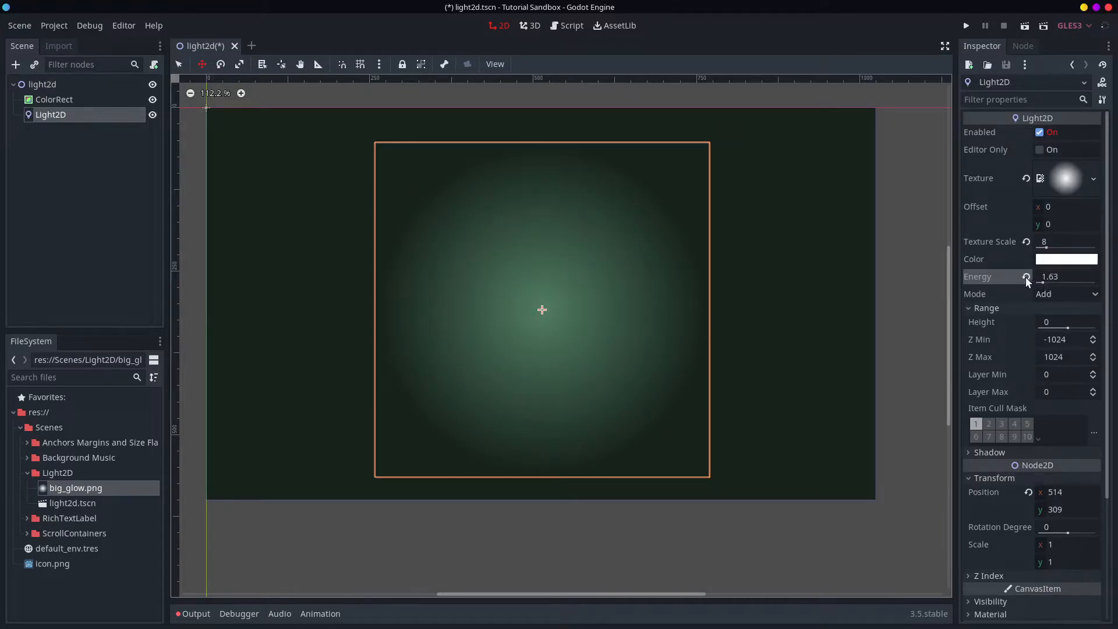
{"action": "middle_click_drag", "start_coordinate": [726, 252], "coordinate": [741, 255]}
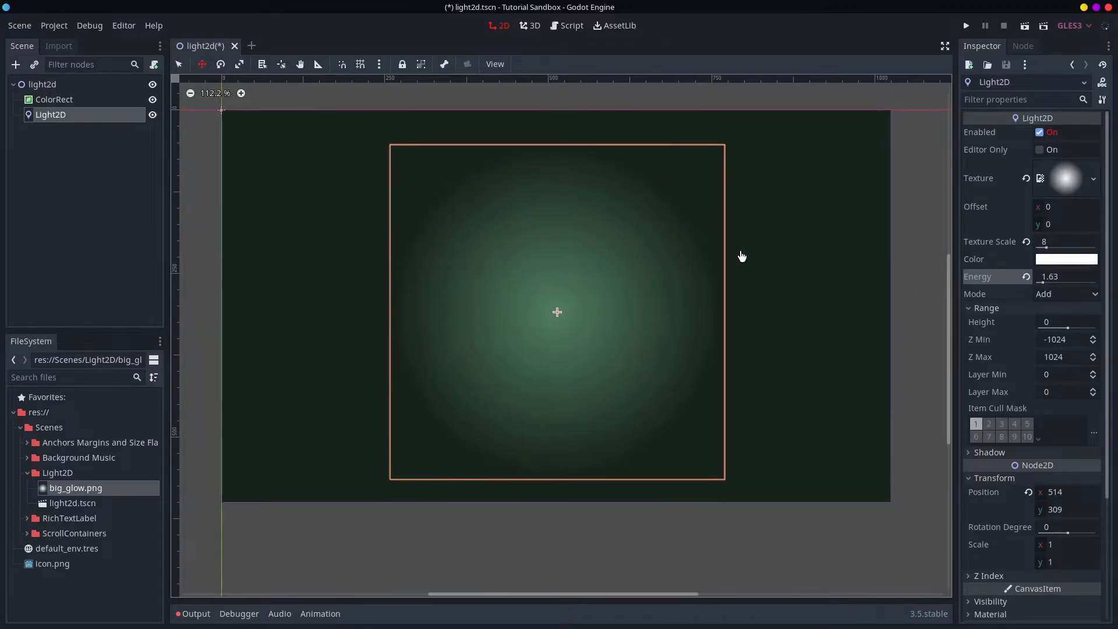
{"action": "scroll", "coordinate": [741, 254], "scroll_direction": "down", "scroll_amount": 1}
{"action": "middle_click_drag", "start_coordinate": [667, 251], "coordinate": [643, 277]}
{"action": "key", "text": "ctrl+s"}
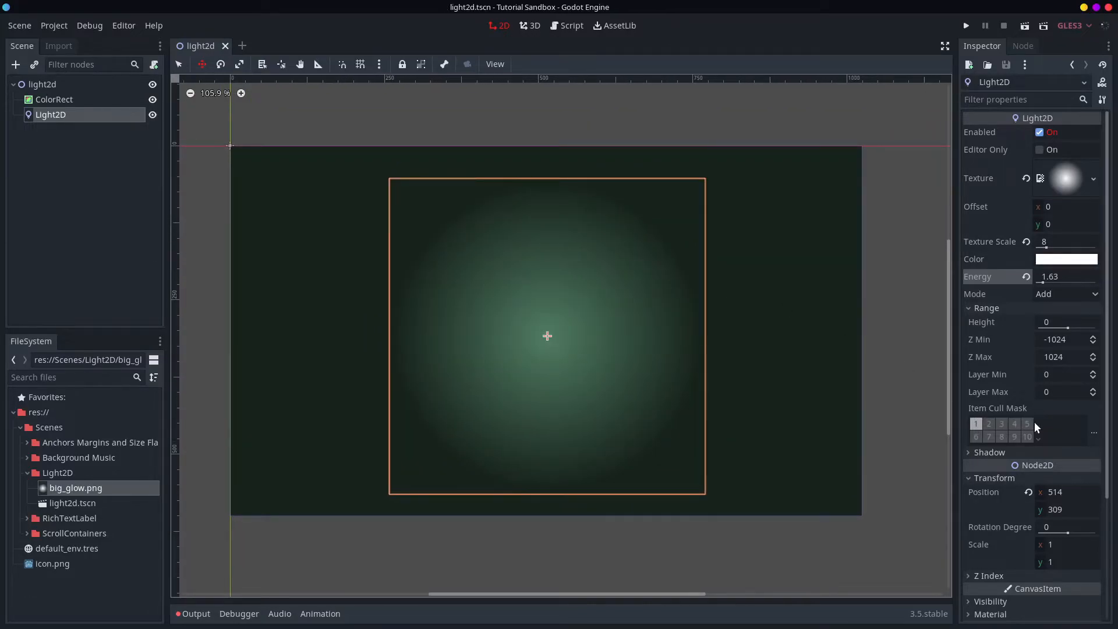
Expand the Light2D's Shadow settings to show their properties
{"action": "left_click", "coordinate": [1028, 449]}
{"action": "scroll", "coordinate": [1028, 449], "scroll_direction": "down", "scroll_amount": 1}
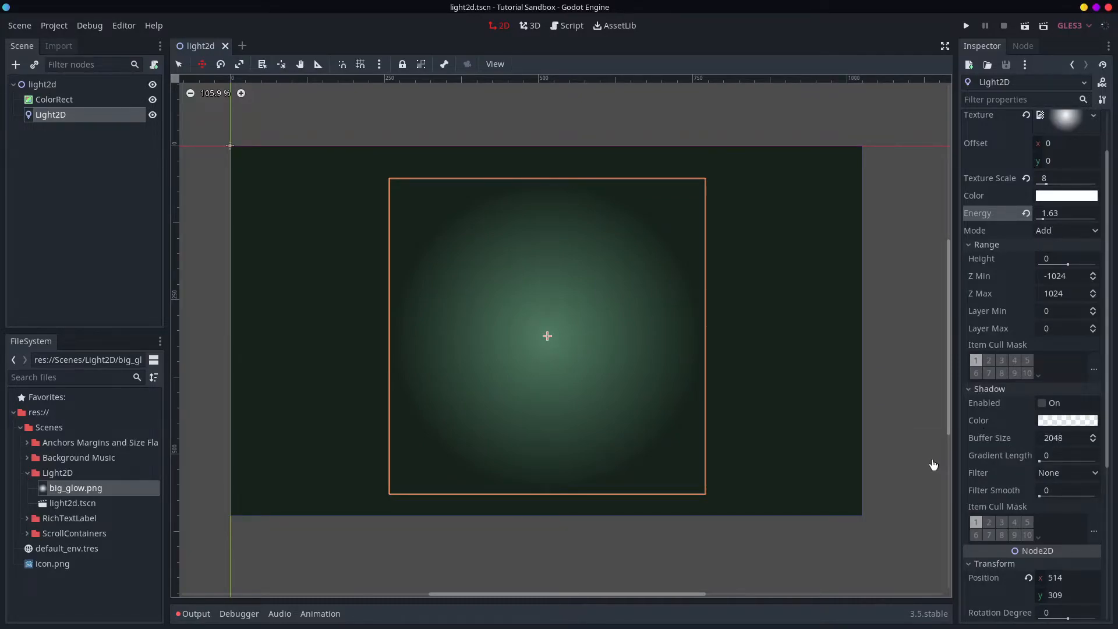
{"action": "middle_click_drag", "start_coordinate": [624, 317], "coordinate": [623, 301]}
{"action": "scroll", "coordinate": [623, 301], "scroll_direction": "down", "scroll_amount": 1}
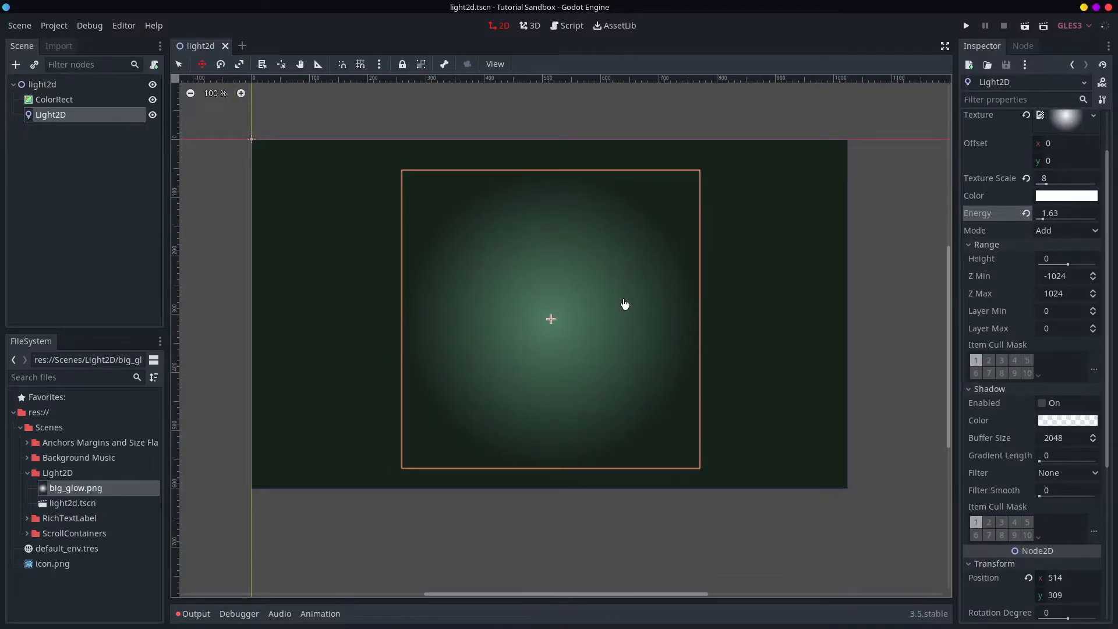
Add a LightOccluder2D node as a child of the root light2d node
{"action": "left_click", "coordinate": [61, 86]}
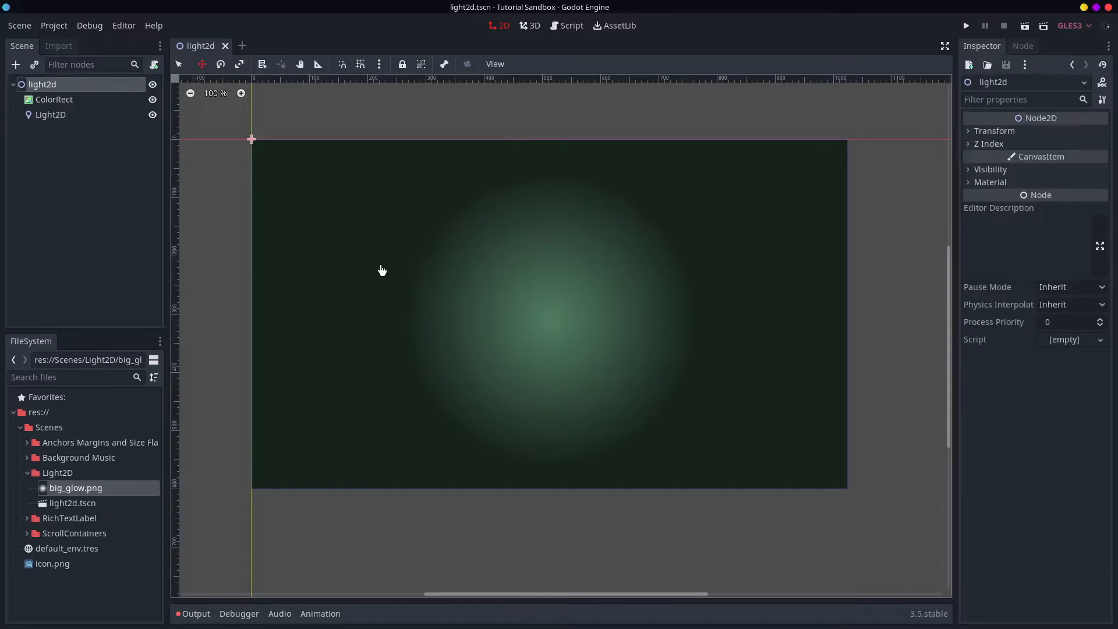
{"action": "key", "text": "ctrl+a"}
{"action": "type", "text": "ligh"}
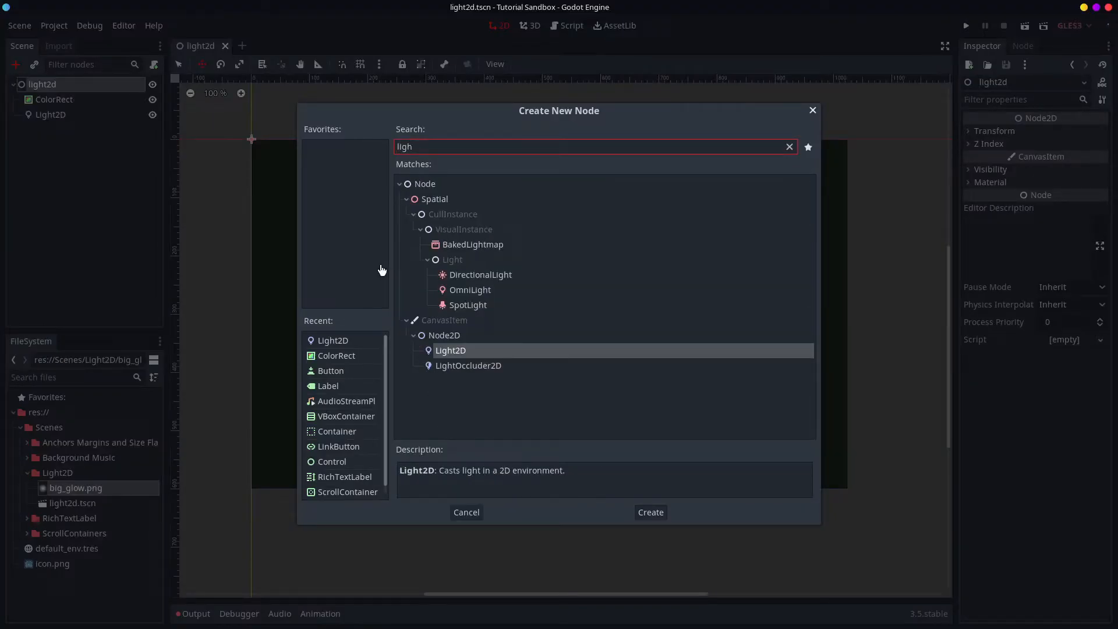
{"action": "left_click", "coordinate": [493, 367]}
{"action": "left_click", "coordinate": [656, 518]}
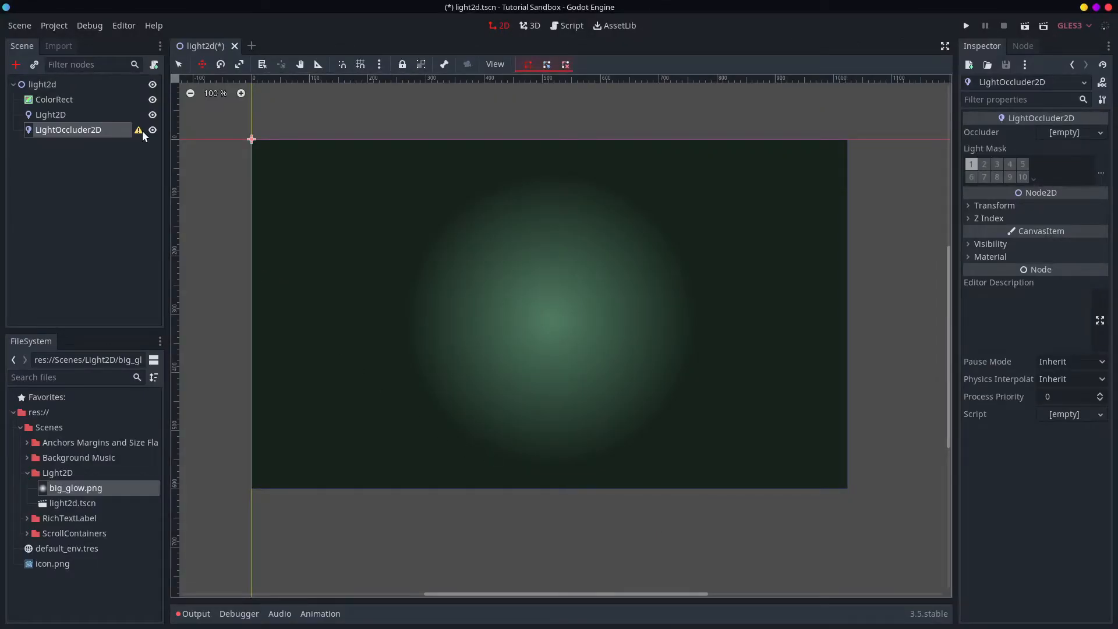
Assign a new OccluderPolygon2D to the LightOccluder2D's Occluder property and show its settings
{"action": "mouse_move", "coordinate": [142, 130]}
{"action": "left_click", "coordinate": [1058, 130]}
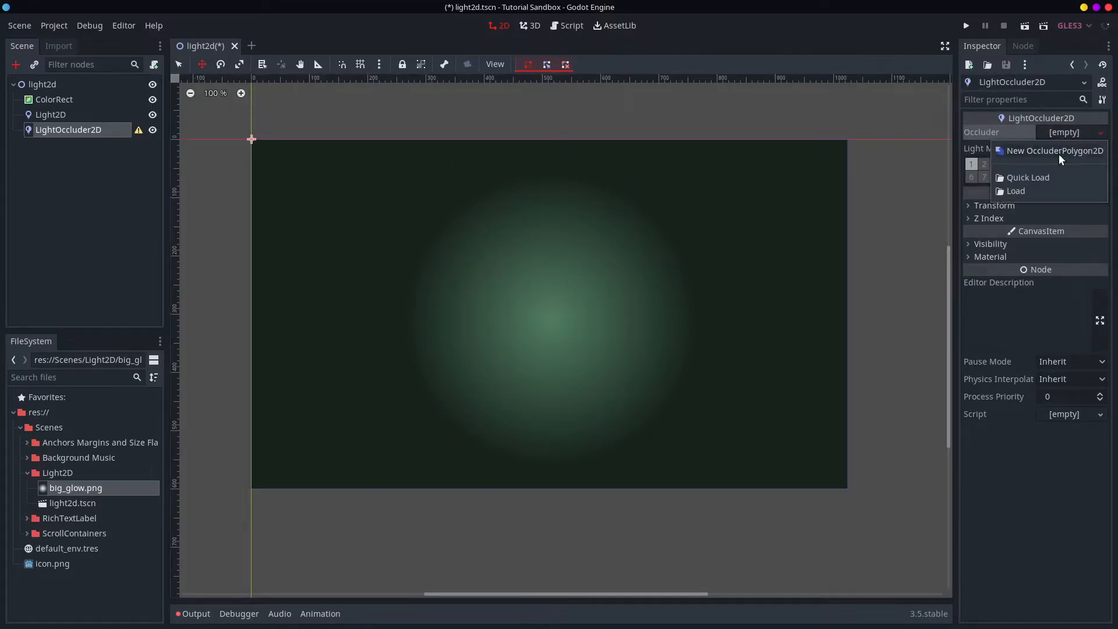
{"action": "left_click", "coordinate": [1059, 151]}
{"action": "left_click", "coordinate": [1064, 133]}
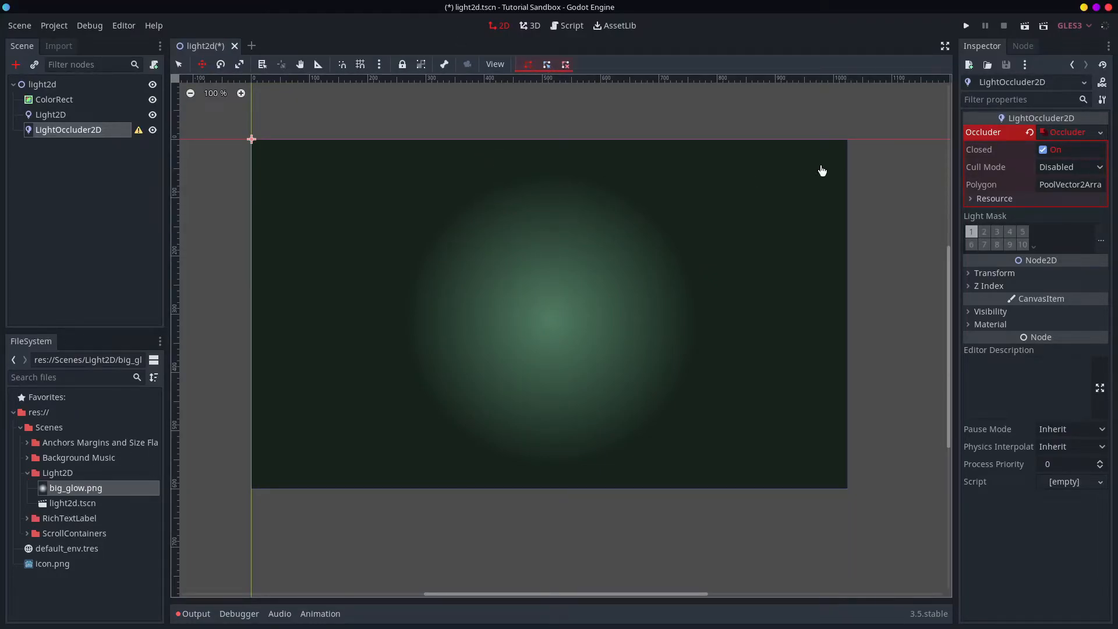
{"action": "left_click", "coordinate": [1095, 136]}
Draw a closed triangular occluder polygon to the lower left of the light, and move the LightOccluder2D into the lit area
{"action": "left_click", "coordinate": [358, 315]}
{"action": "key", "text": "q"}
{"action": "left_click", "coordinate": [417, 400]}
{"action": "left_click", "coordinate": [356, 329]}
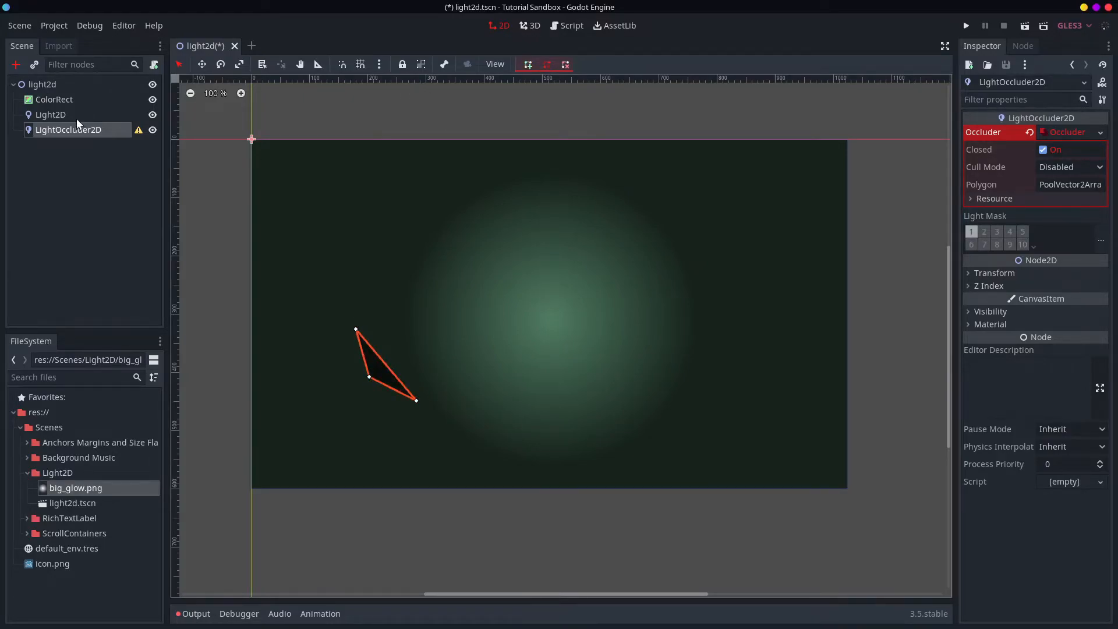
{"action": "left_click", "coordinate": [93, 115]}
{"action": "left_click", "coordinate": [93, 129]}
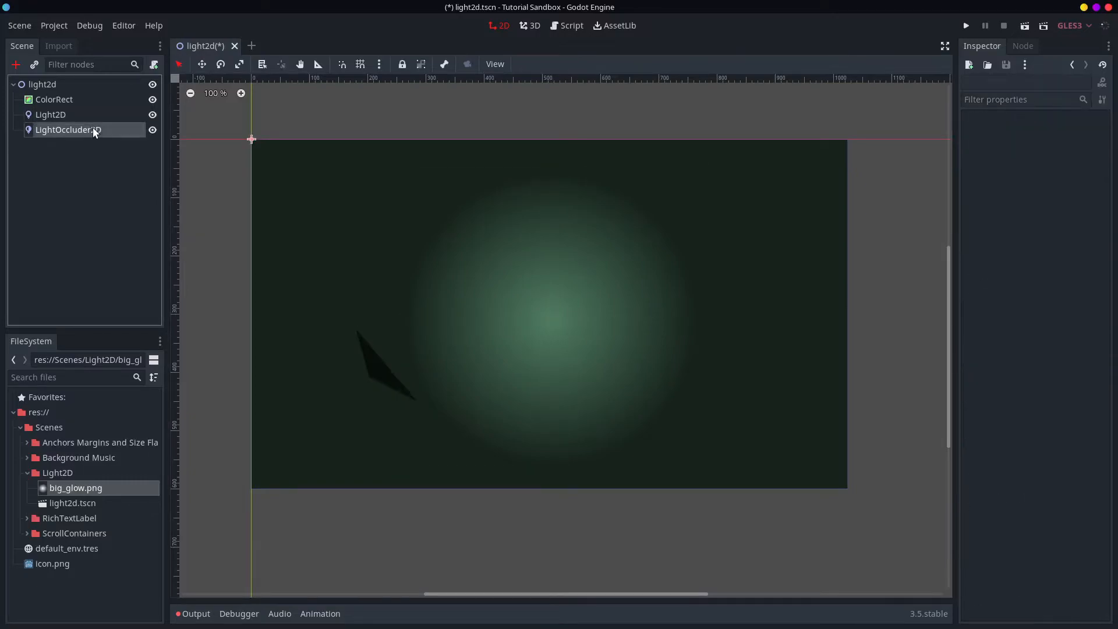
{"action": "mouse_move", "coordinate": [393, 395]}
{"action": "left_mouse_down"}
{"action": "mouse_move", "coordinate": [439, 411]}
{"action": "mouse_move", "coordinate": [493, 406]}
{"action": "mouse_move", "coordinate": [481, 411]}
{"action": "left_mouse_up"}
Enable shadows on the Light2D and nudge the light slightly towards the occluder
{"action": "left_click", "coordinate": [89, 115]}
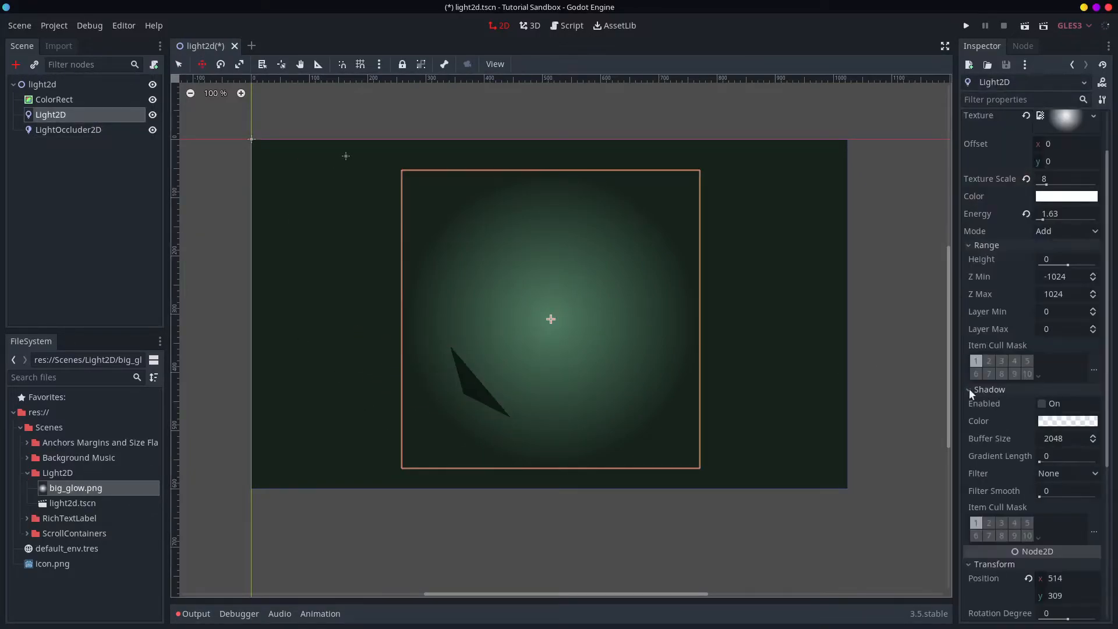
{"action": "left_click", "coordinate": [1042, 403]}
{"action": "scroll", "coordinate": [510, 349], "scroll_direction": "up", "scroll_amount": 2}
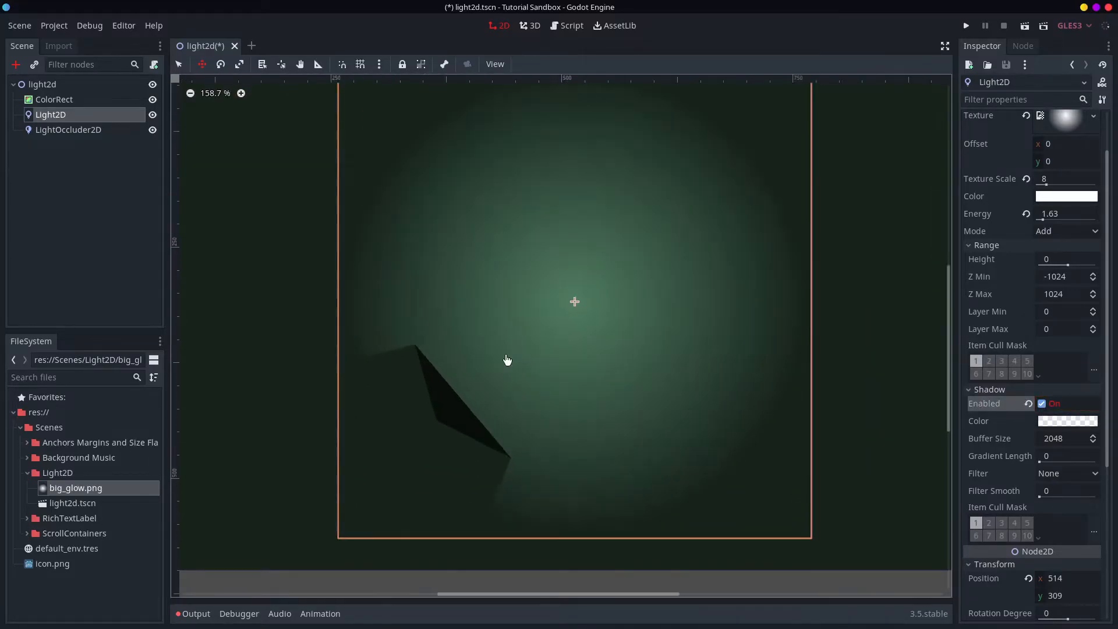
{"action": "middle_click_drag", "start_coordinate": [483, 400], "coordinate": [484, 400]}
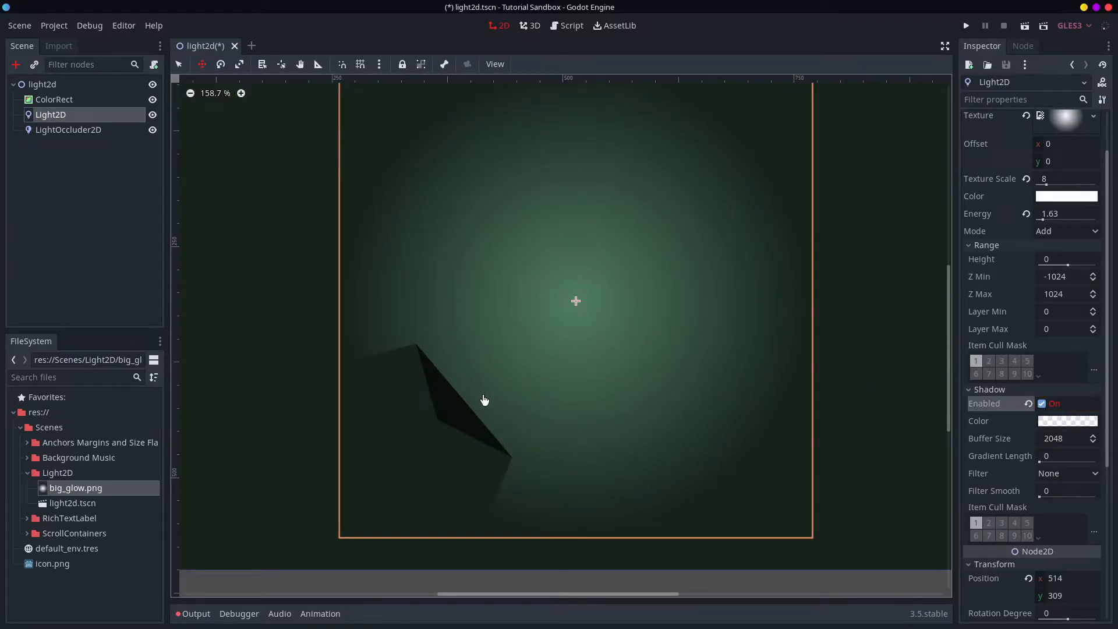
{"action": "left_click_drag", "start_coordinate": [579, 358], "coordinate": [554, 368]}
Place icon.png as a sprite above the triangular occluder and move its node out of Light2D to the scene root
{"action": "left_click_drag", "start_coordinate": [62, 563], "coordinate": [393, 307]}
{"action": "left_click", "coordinate": [87, 130]}
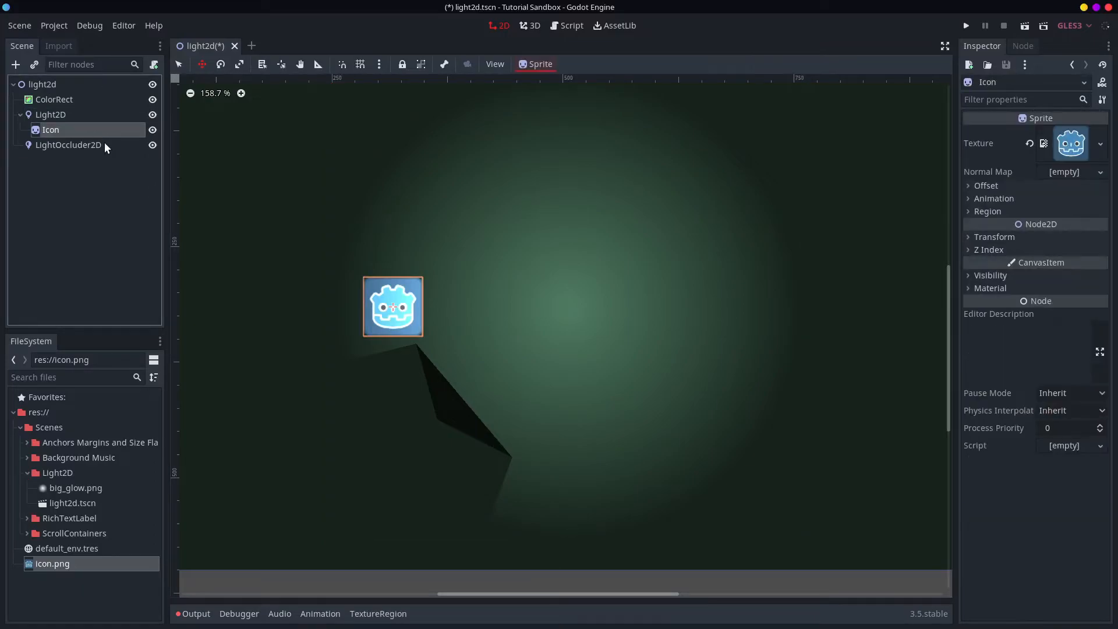
{"action": "left_click_drag", "start_coordinate": [84, 154], "coordinate": [84, 153]}
Duplicate the LightOccluder2D and replace the copy's occluder with a new OccluderPolygon2D
{"action": "left_click", "coordinate": [83, 129]}
{"action": "key", "text": "ctrl+d"}
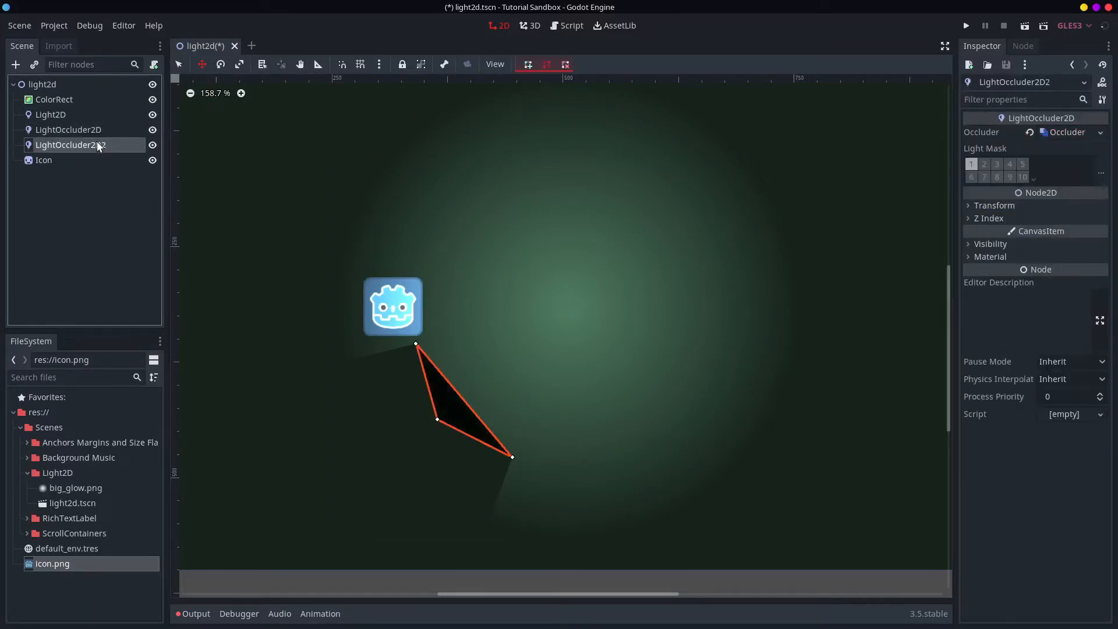
{"action": "left_click", "coordinate": [1105, 133]}
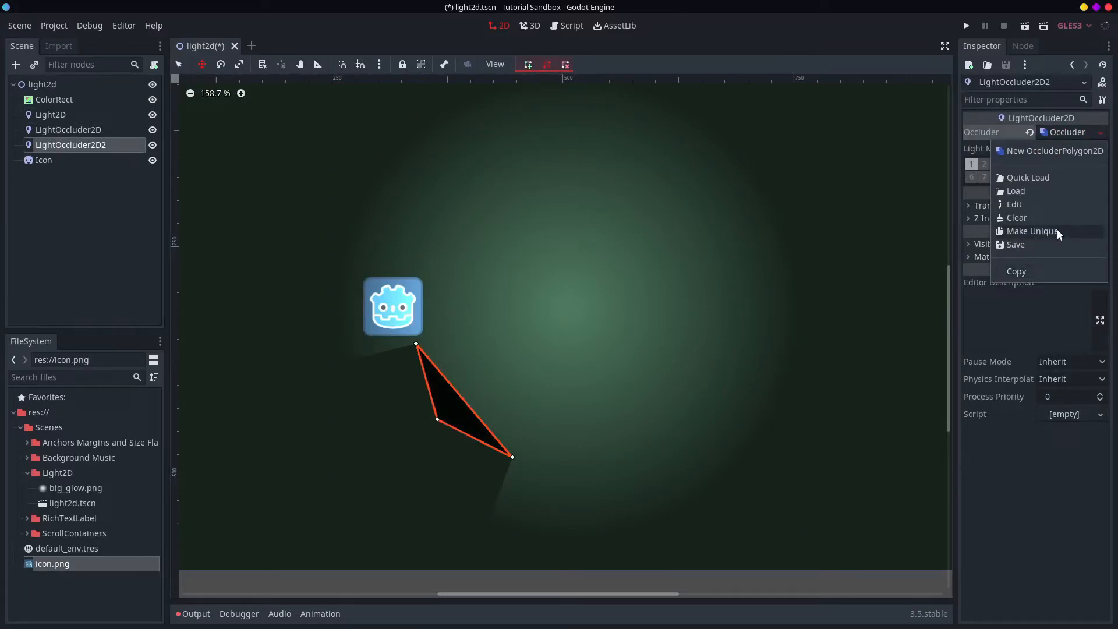
{"action": "left_click", "coordinate": [1053, 220]}
{"action": "left_click", "coordinate": [1102, 133]}
{"action": "left_click", "coordinate": [1054, 151]}
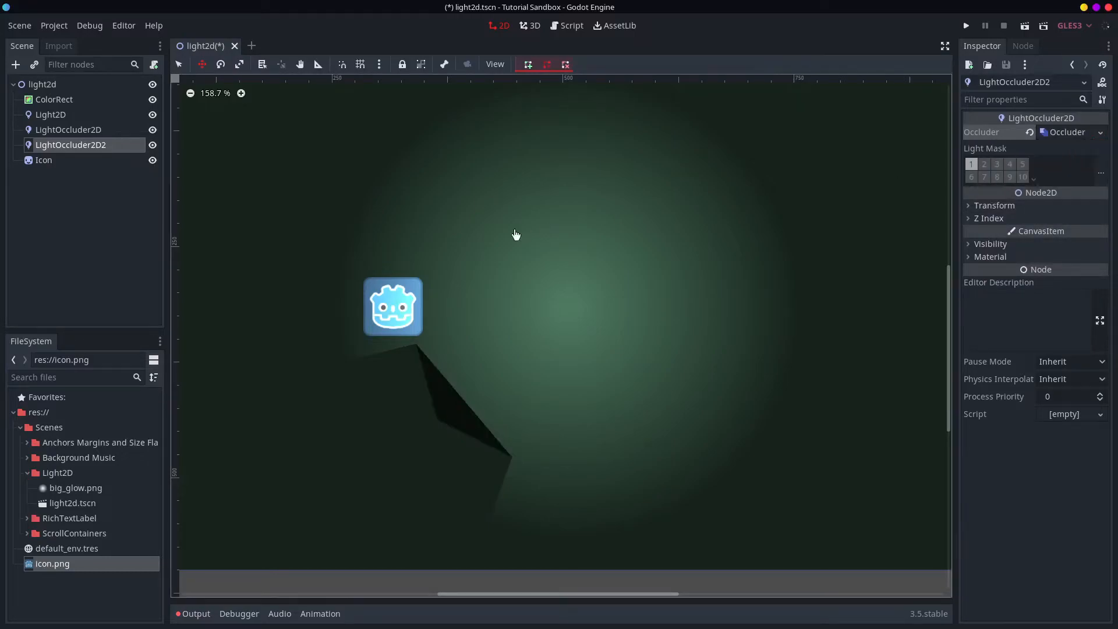
Make LightOccluder2D2 a child of Icon and trace a closed four-point occluder polygon around the sprite's edges
{"action": "scroll", "coordinate": [349, 309], "scroll_direction": "up", "scroll_amount": 2}
{"action": "left_click_drag", "start_coordinate": [74, 151], "coordinate": [68, 158]}
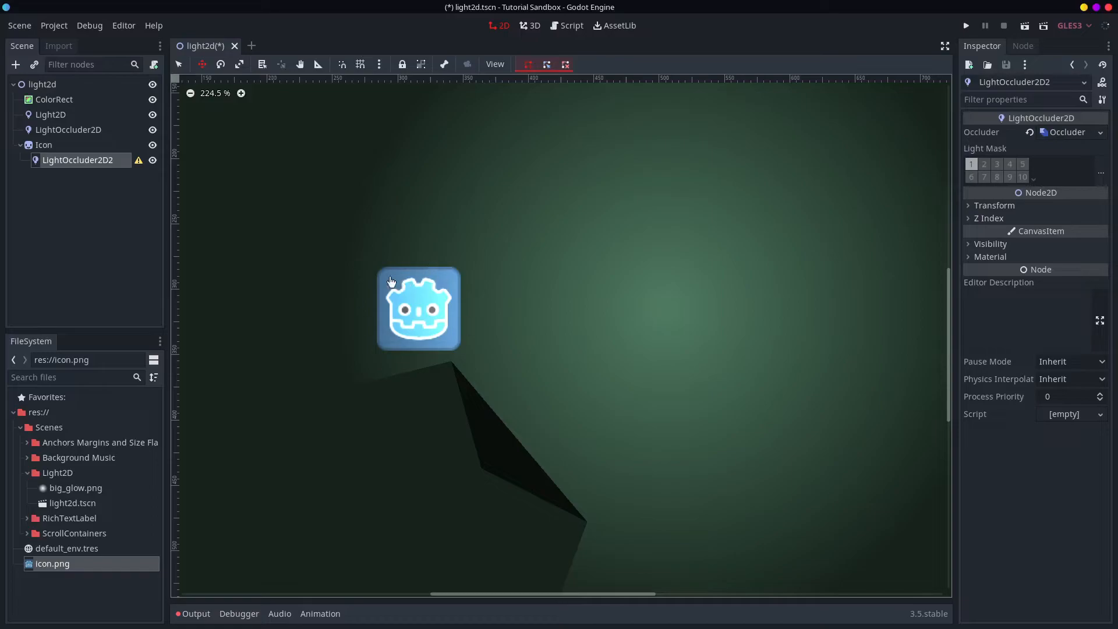
{"action": "key", "text": "q"}
{"action": "scroll", "coordinate": [367, 285], "scroll_direction": "up", "scroll_amount": 6}
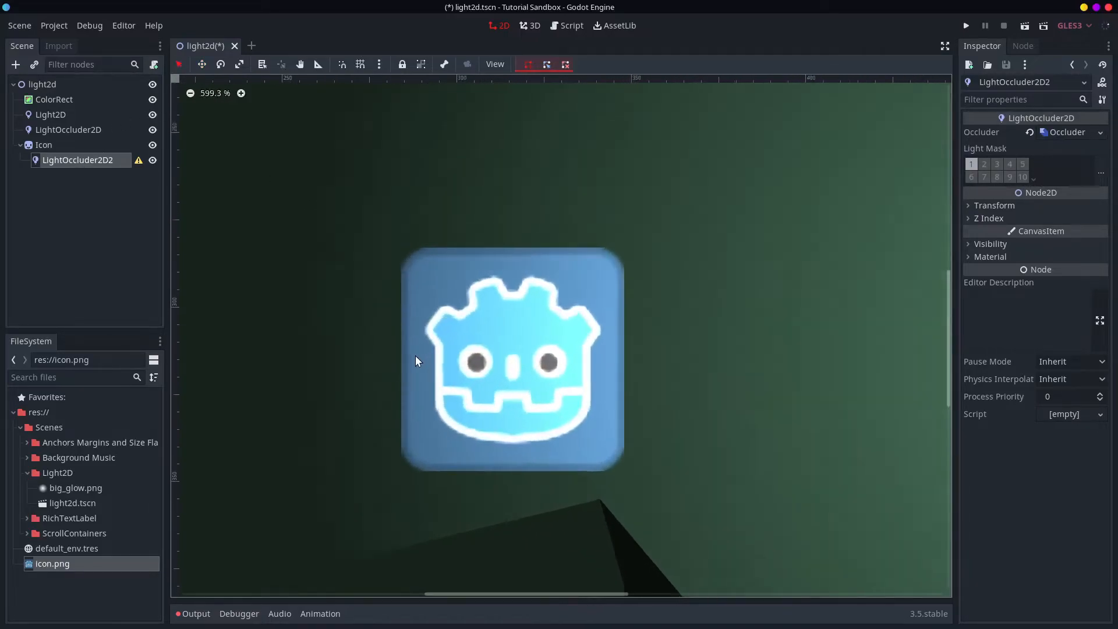
{"action": "left_click", "coordinate": [400, 239]}
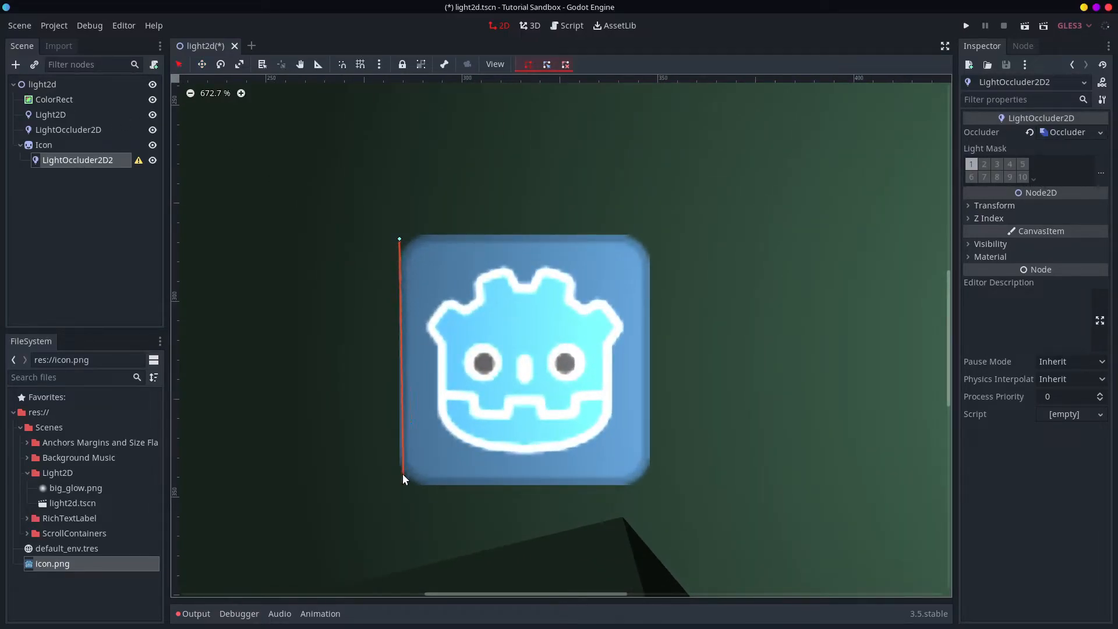
{"action": "left_click", "coordinate": [403, 481]}
{"action": "left_click", "coordinate": [646, 482]}
{"action": "left_click", "coordinate": [643, 238]}
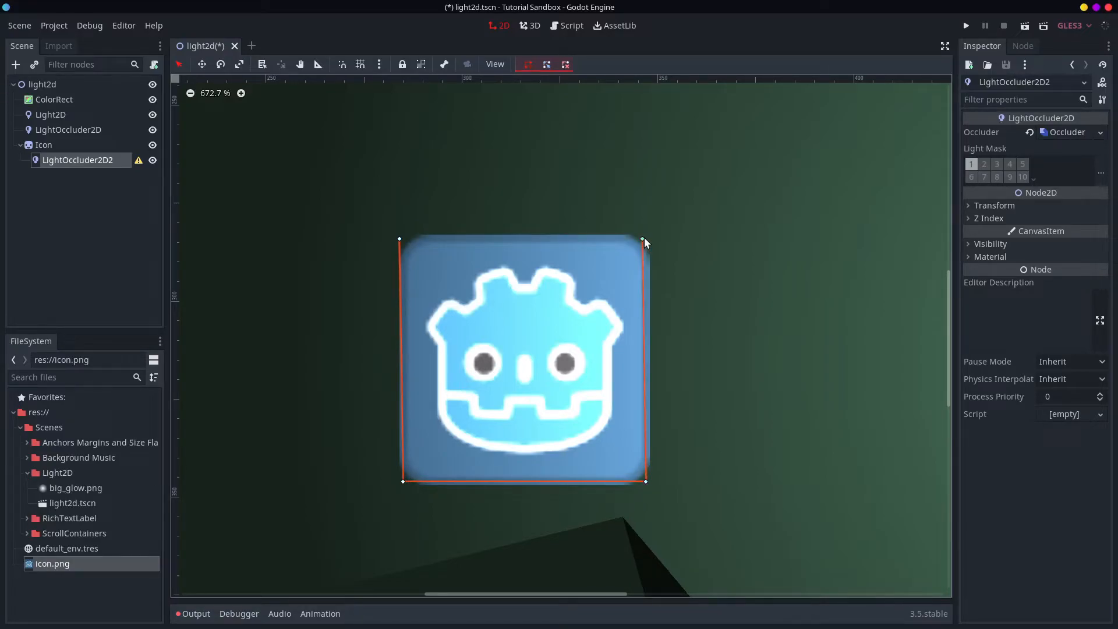
{"action": "left_click", "coordinate": [400, 239]}
Adjust all four corner points of the Icon's occluder polygon to match the sprite's corners
{"action": "scroll", "coordinate": [551, 294], "scroll_direction": "down", "scroll_amount": 3}
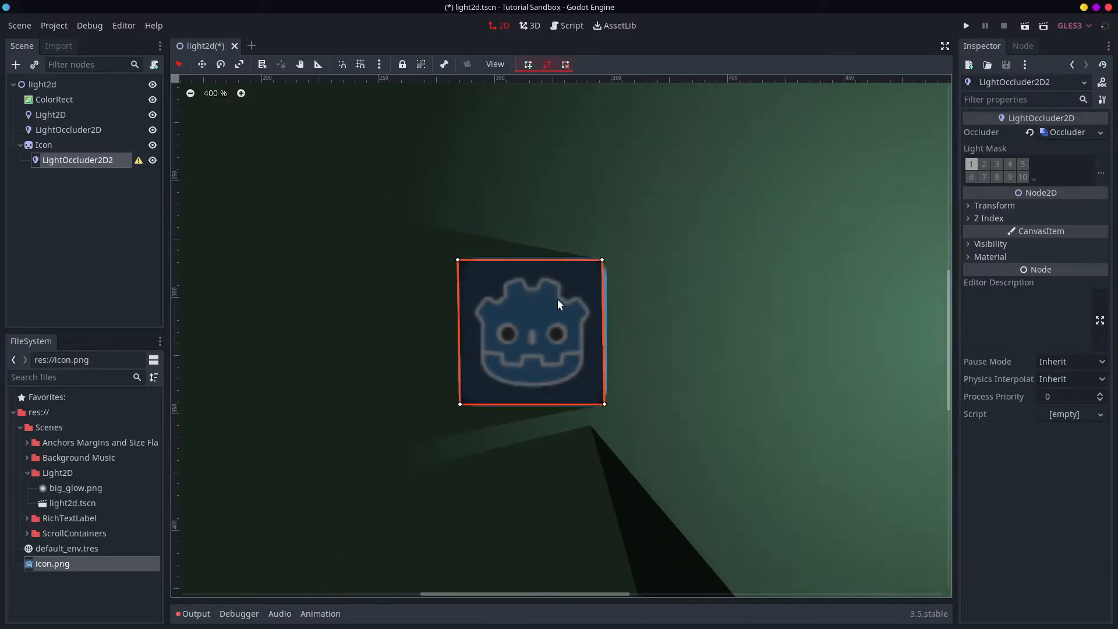
{"action": "scroll", "coordinate": [606, 309], "scroll_direction": "up", "scroll_amount": 6}
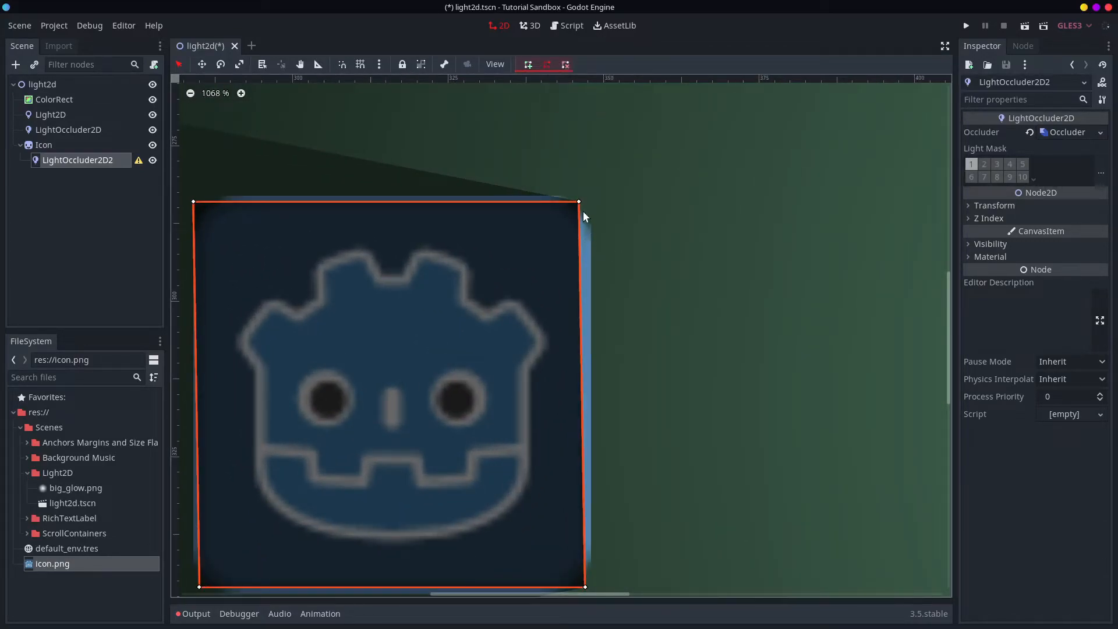
{"action": "left_click_drag", "start_coordinate": [579, 202], "coordinate": [591, 198]}
{"action": "scroll", "coordinate": [590, 197], "scroll_direction": "down", "scroll_amount": 2}
{"action": "scroll", "coordinate": [581, 466], "scroll_direction": "up", "scroll_amount": 2}
{"action": "left_click_drag", "start_coordinate": [581, 466], "coordinate": [584, 469]}
{"action": "scroll", "coordinate": [583, 468], "scroll_direction": "down", "scroll_amount": 1}
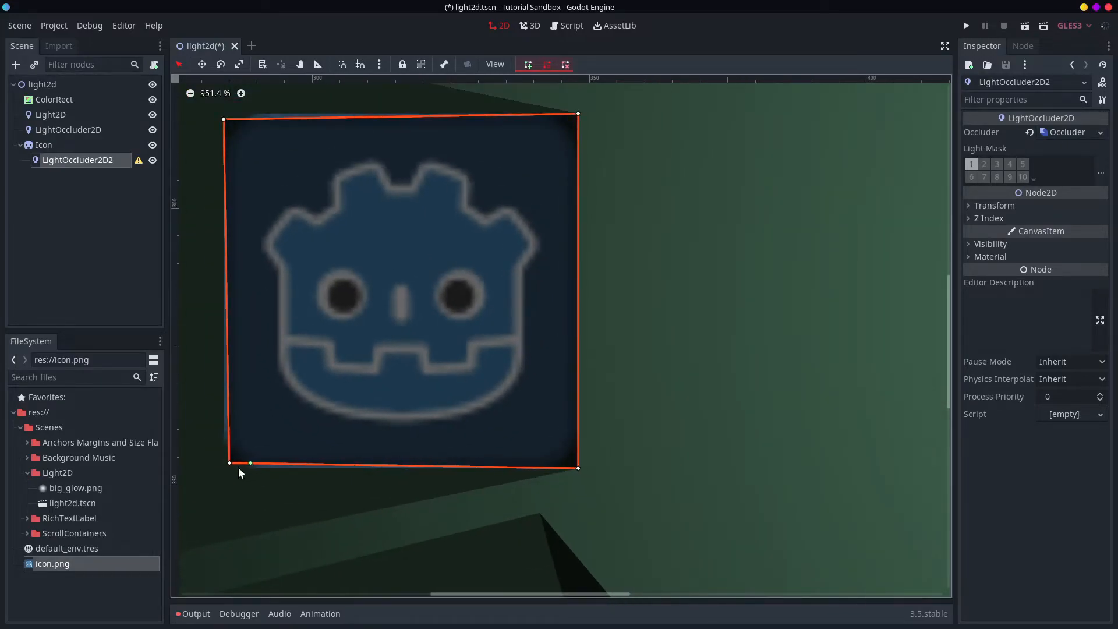
{"action": "left_click_drag", "start_coordinate": [229, 464], "coordinate": [224, 469]}
{"action": "left_click_drag", "start_coordinate": [224, 119], "coordinate": [225, 114]}
{"action": "scroll", "coordinate": [428, 222], "scroll_direction": "down", "scroll_amount": 14}
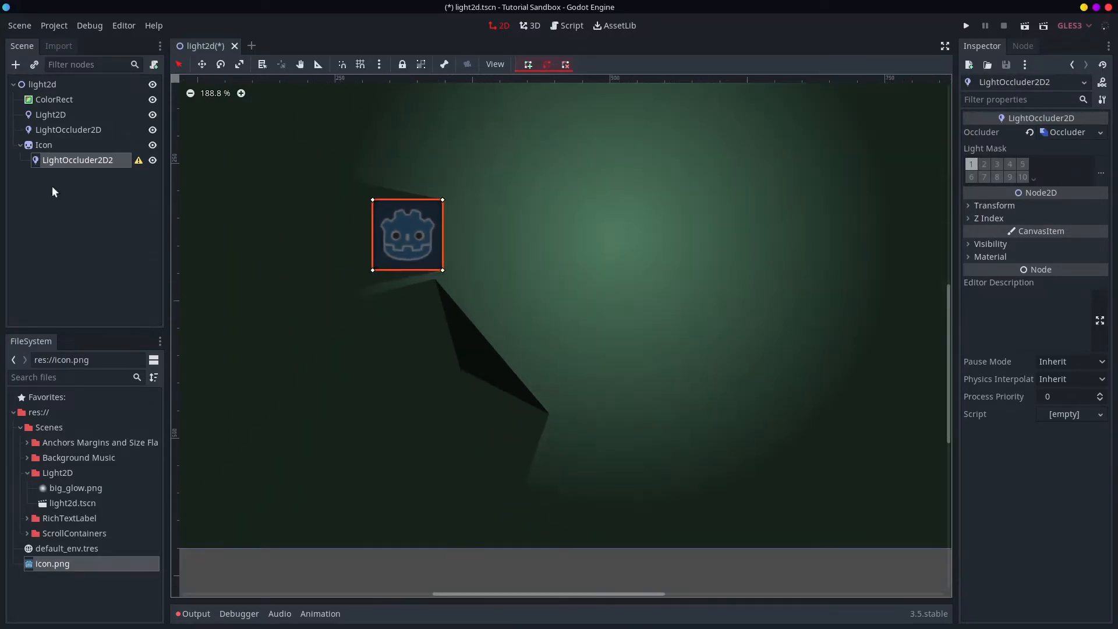
Move the Light2D slightly downwards on the canvas to position 504, 349
{"action": "left_click", "coordinate": [42, 147]}
{"action": "left_click", "coordinate": [82, 86]}
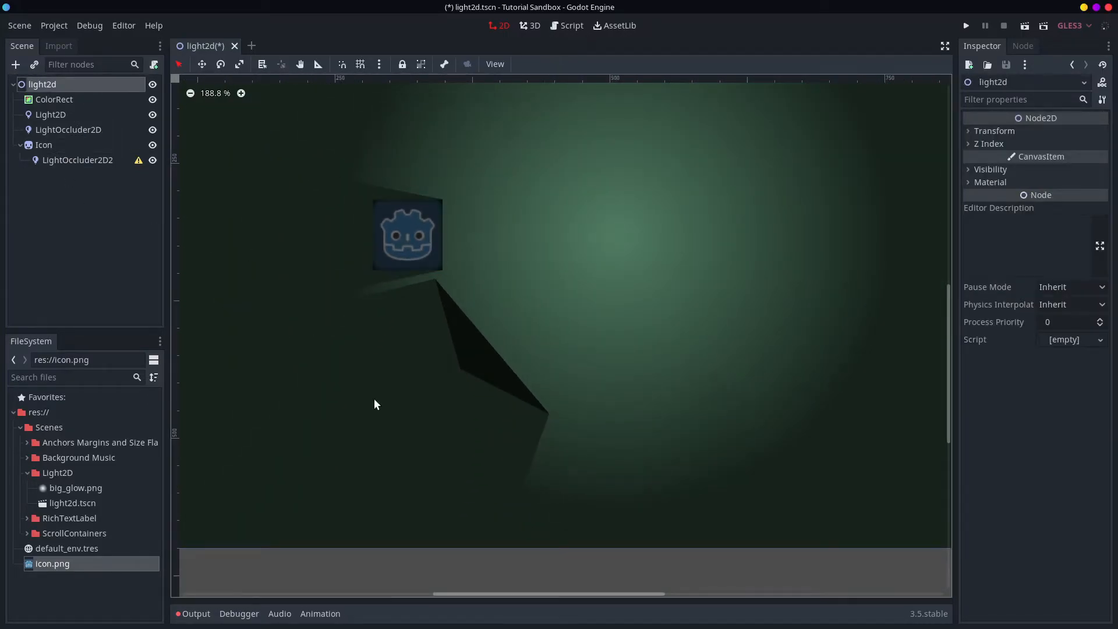
{"action": "scroll", "coordinate": [410, 380], "scroll_direction": "up", "scroll_amount": 3}
{"action": "scroll", "coordinate": [410, 380], "scroll_direction": "right", "scroll_amount": 2}
{"action": "scroll", "coordinate": [409, 354], "scroll_direction": "down", "scroll_amount": 4}
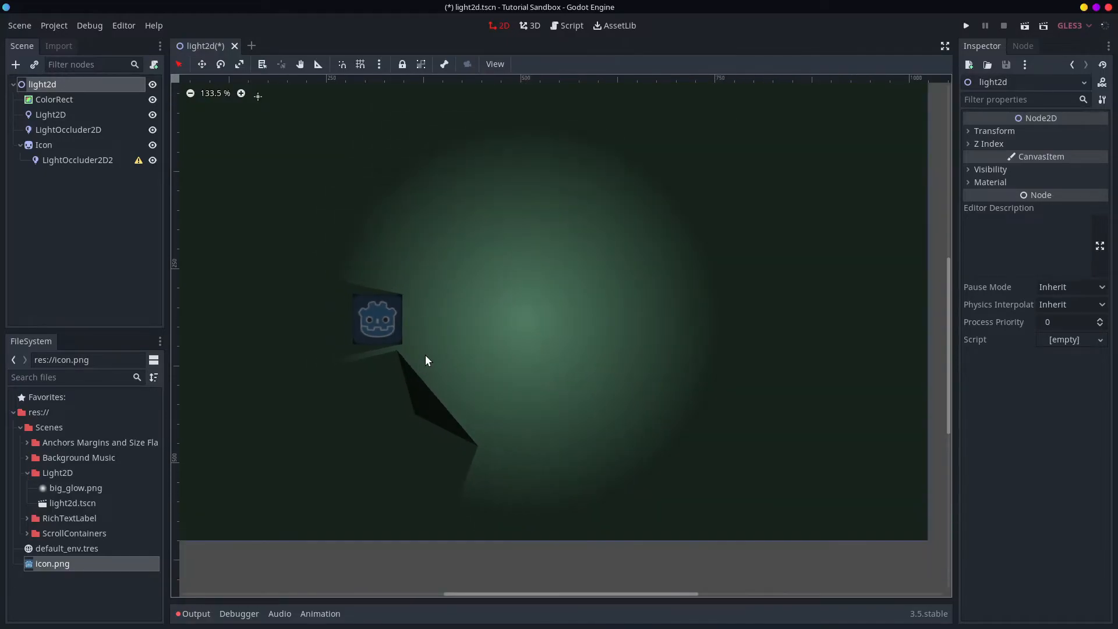
{"action": "left_click", "coordinate": [87, 114]}
{"action": "key", "text": "w"}
{"action": "left_click_drag", "start_coordinate": [524, 319], "coordinate": [538, 341]}
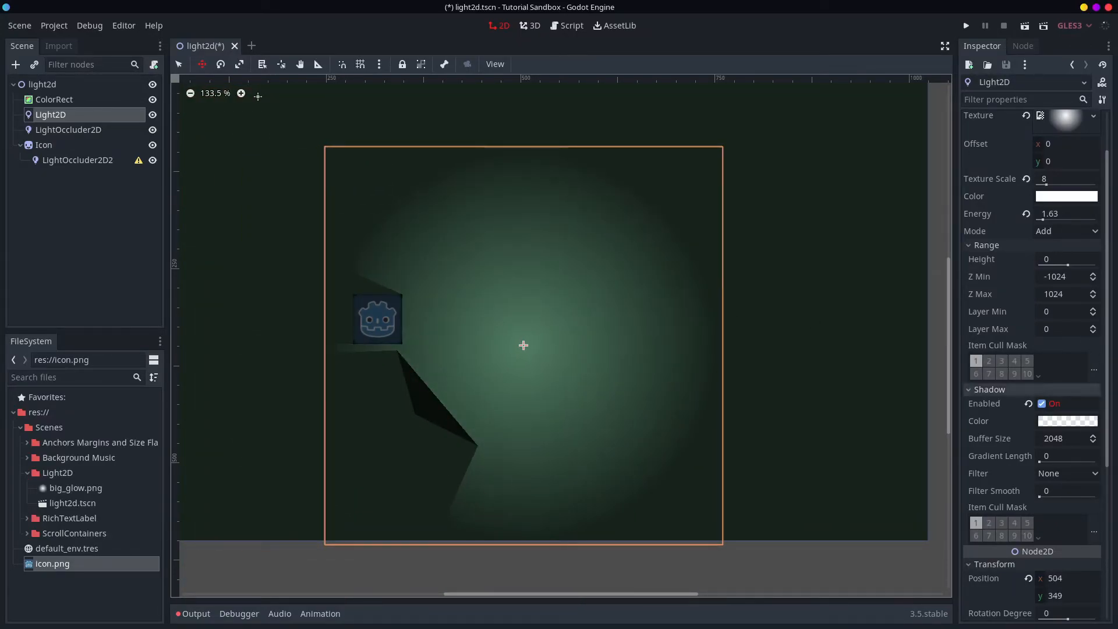
Set the Light2D's shadow colour to a semi-transparent red with R 248, G 23, B 23 and alpha 109
{"action": "left_click", "coordinate": [1076, 421]}
{"action": "left_click_drag", "start_coordinate": [955, 229], "coordinate": [1005, 139]}
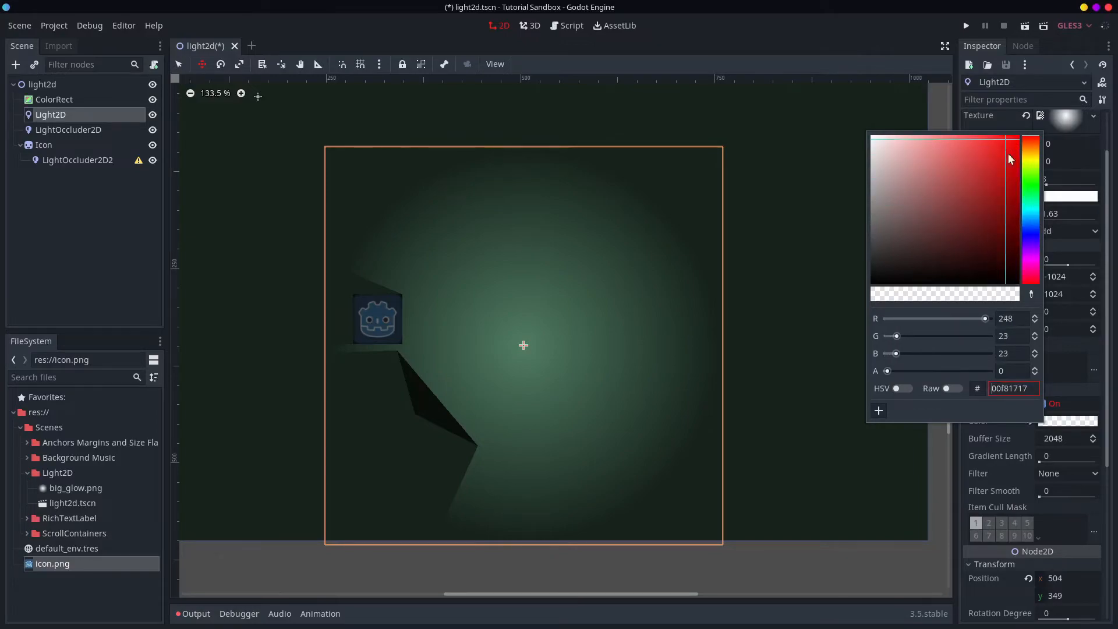
{"action": "left_click_drag", "start_coordinate": [887, 371], "coordinate": [930, 371]}
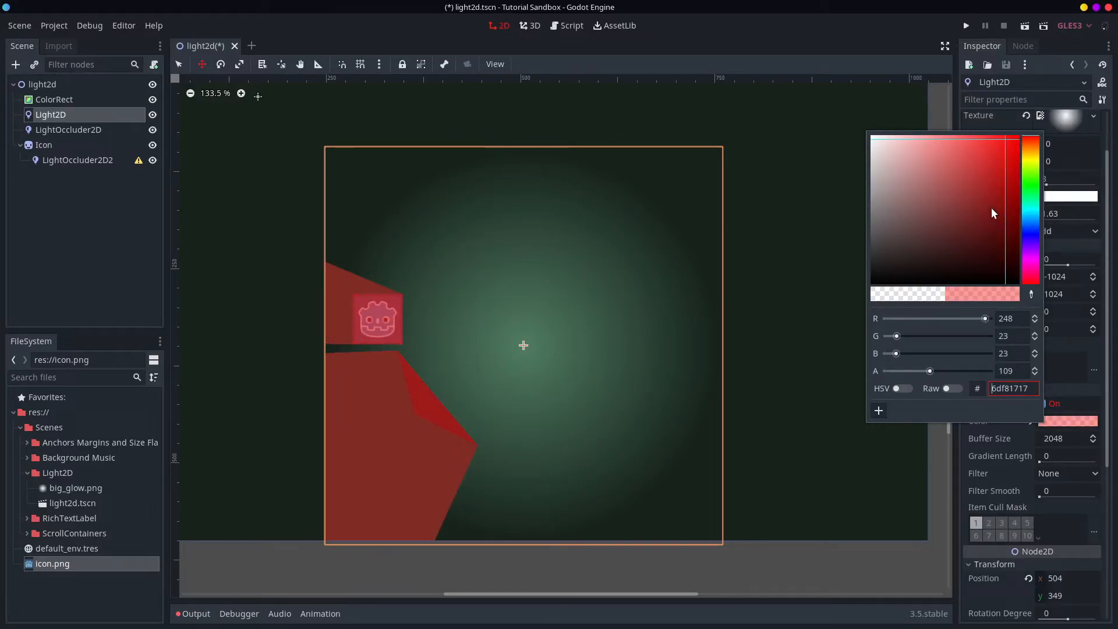
Change the shadow colour to a muted grey-green with R 77, G 89, B 75, and move the Light2D to 514, 342
{"action": "left_click_drag", "start_coordinate": [984, 223], "coordinate": [1031, 181]}
{"action": "left_click_drag", "start_coordinate": [909, 226], "coordinate": [894, 233]}
{"action": "left_click", "coordinate": [609, 354]}
{"action": "mouse_move", "coordinate": [534, 352]}
{"action": "left_mouse_down"}
{"action": "mouse_move", "coordinate": [419, 274]}
{"action": "mouse_move", "coordinate": [342, 285]}
{"action": "mouse_move", "coordinate": [312, 350]}
{"action": "mouse_move", "coordinate": [379, 377]}
{"action": "mouse_move", "coordinate": [417, 366]}
{"action": "mouse_move", "coordinate": [415, 352]}
{"action": "mouse_move", "coordinate": [564, 348]}
{"action": "mouse_move", "coordinate": [541, 347]}
{"action": "left_mouse_up"}
{"action": "scroll", "coordinate": [454, 349], "scroll_direction": "down", "scroll_amount": 1}
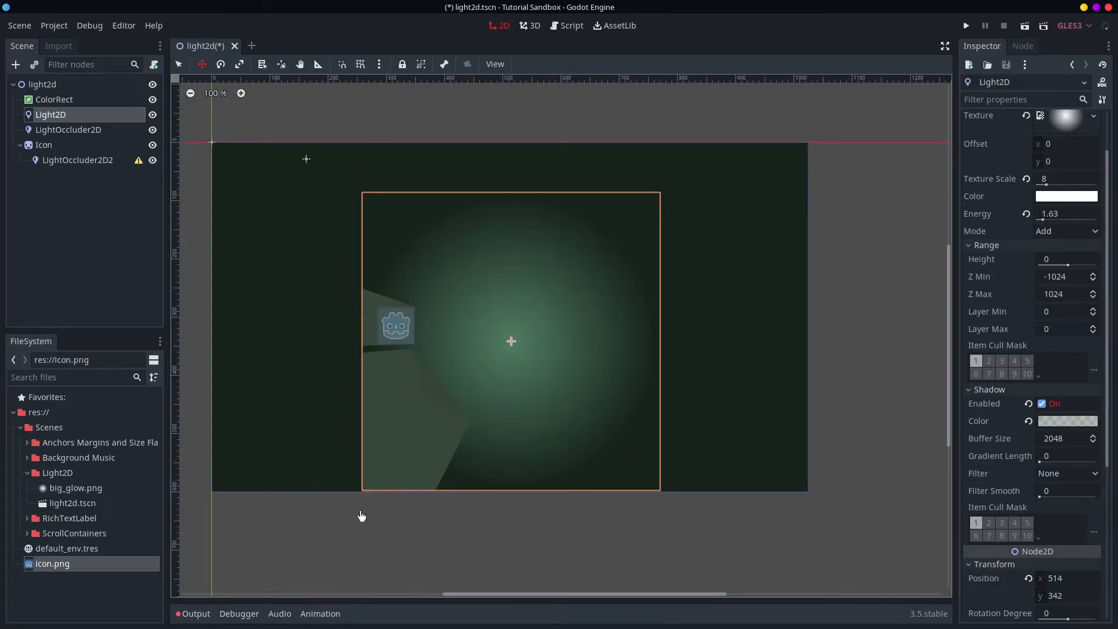
{"action": "scroll", "coordinate": [325, 249], "scroll_direction": "up", "scroll_amount": 1}
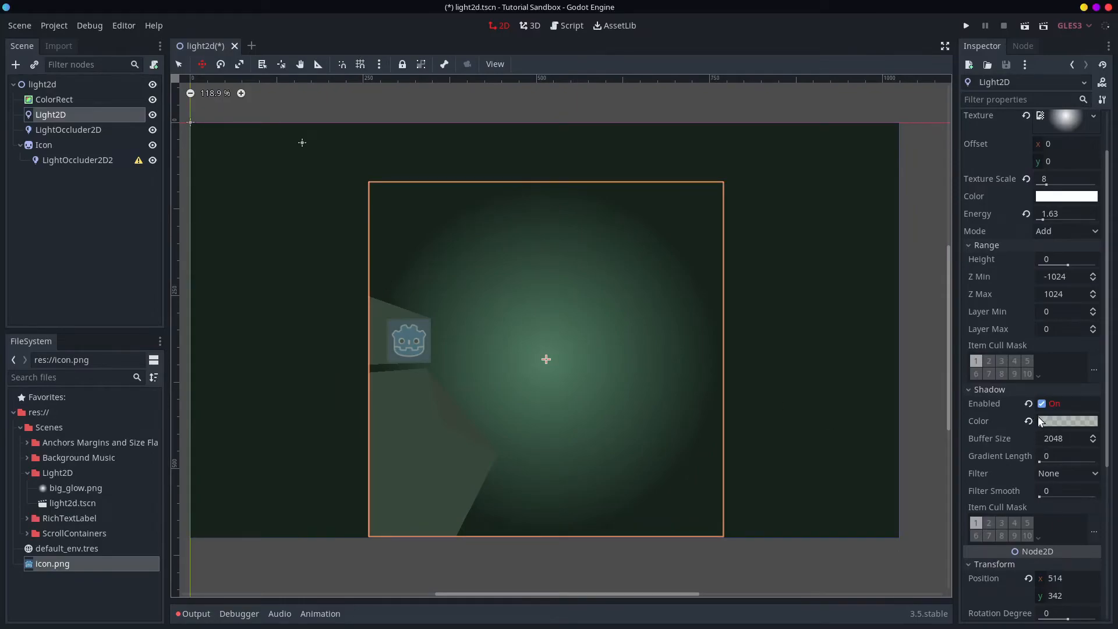
Make the Light2D's shadow colour fully transparent by setting its alpha to 0
{"action": "left_click", "coordinate": [1048, 421]}
{"action": "left_click_drag", "start_coordinate": [930, 373], "coordinate": [779, 369]}
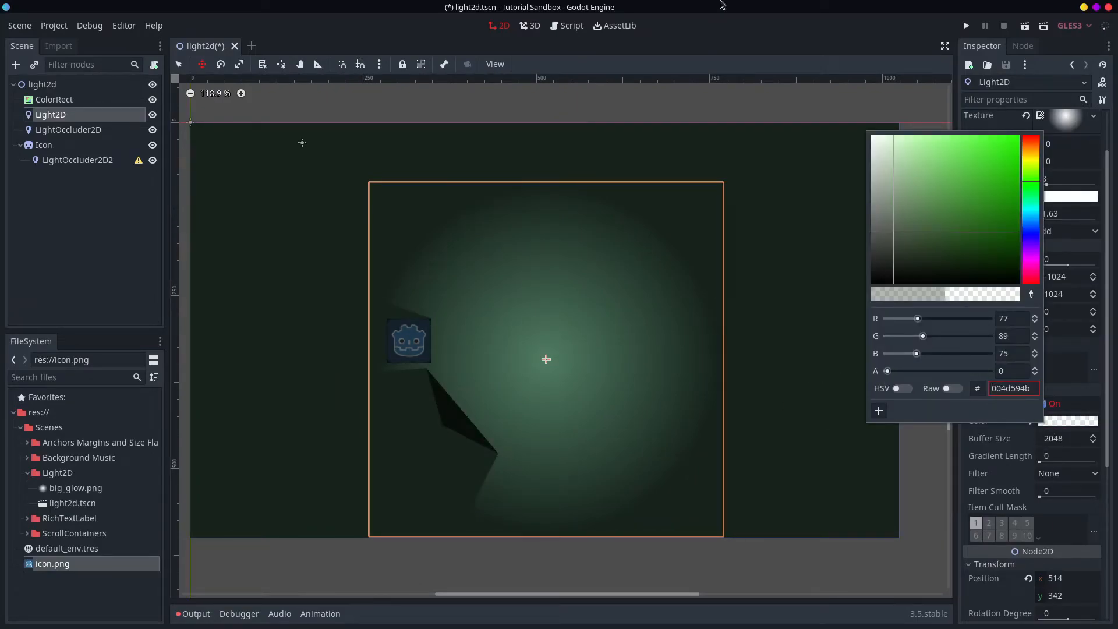
{"action": "left_click", "coordinate": [778, 369]}
Set the shadow filter to PCF5 and move the Light2D to 363, 356, close to the Icon's lower corner
{"action": "left_click", "coordinate": [1067, 478]}
{"action": "left_click", "coordinate": [1066, 478]}
{"action": "left_click", "coordinate": [1060, 474]}
{"action": "left_click", "coordinate": [1063, 519]}
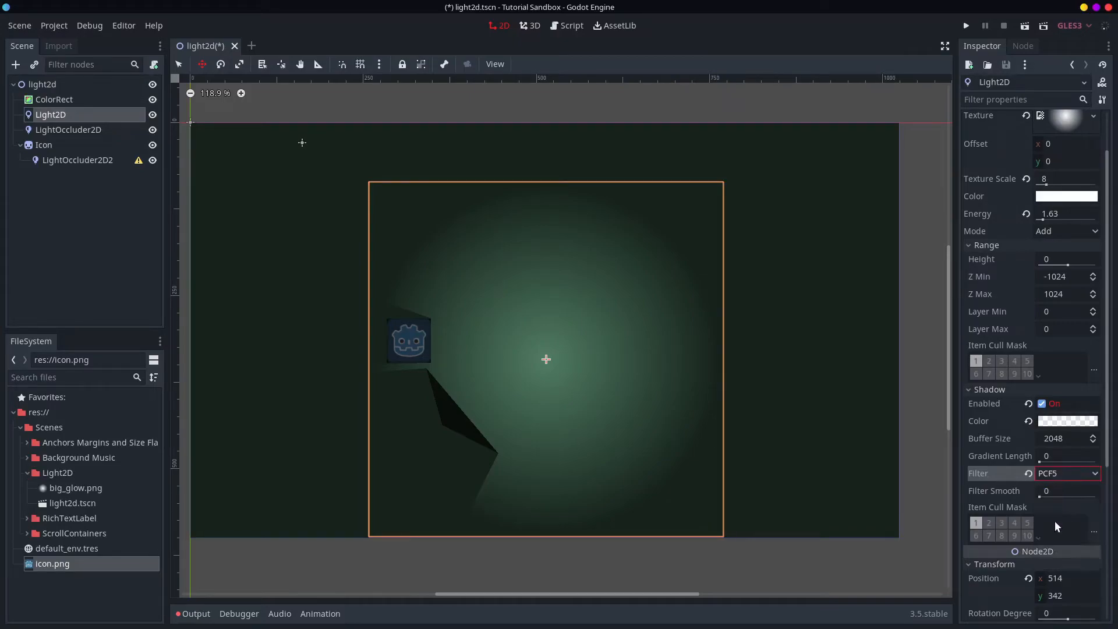
{"action": "scroll", "coordinate": [439, 424], "scroll_direction": "up", "scroll_amount": 6}
{"action": "left_click_drag", "start_coordinate": [601, 320], "coordinate": [415, 337]}
{"action": "scroll", "coordinate": [1067, 516], "scroll_direction": "up", "scroll_amount": 3}
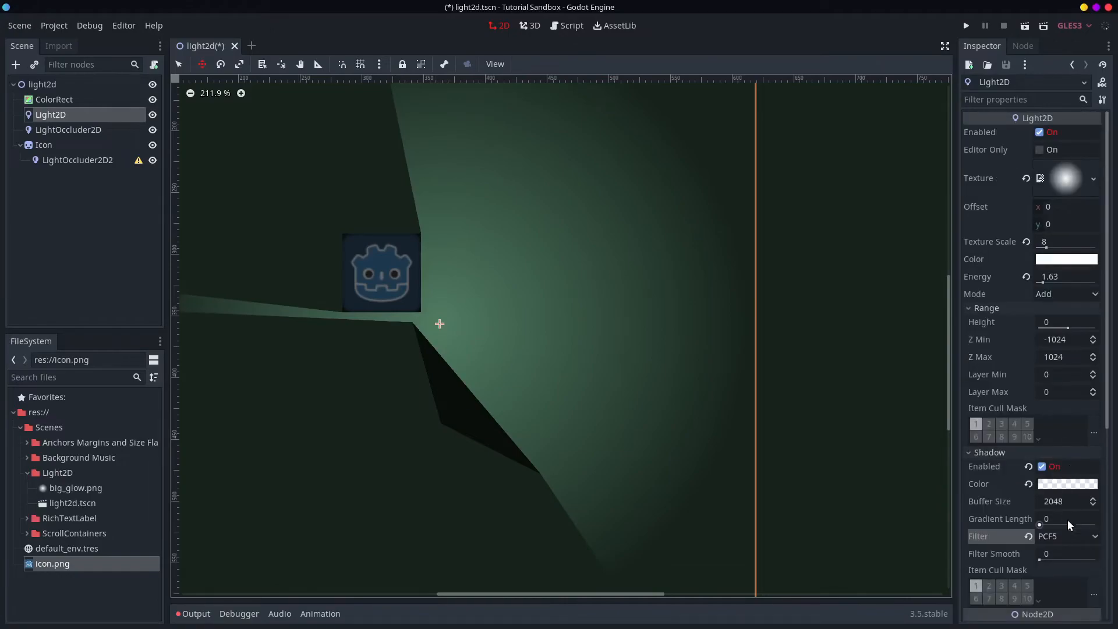
Set the shadow filter to PCF13, then run the current scene to preview the shadows and close the preview
{"action": "left_click", "coordinate": [1066, 536]}
{"action": "left_click", "coordinate": [1063, 618]}
{"action": "left_click", "coordinate": [1026, 28]}
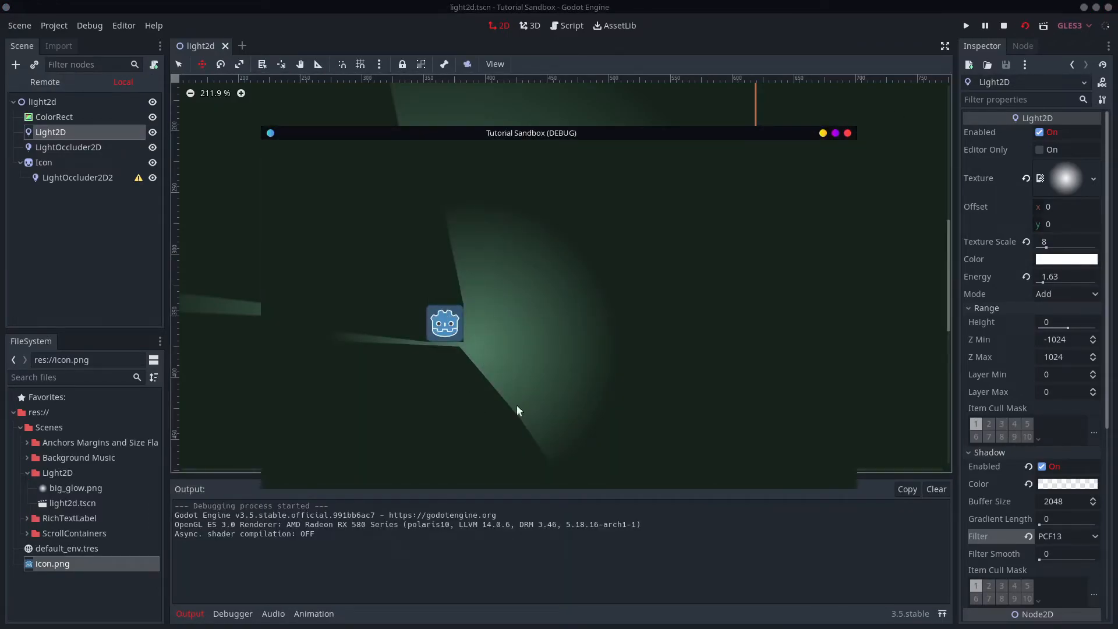
{"action": "left_click", "coordinate": [848, 133]}
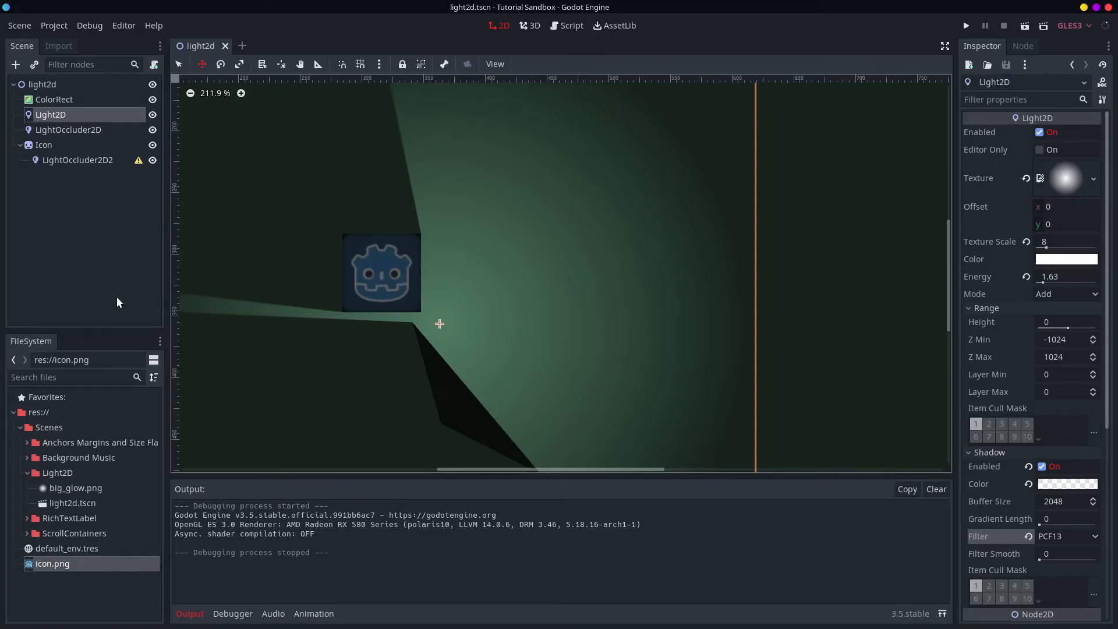
Toggle layers 1 and 2 of the shadow's item cull mask, ending with only layer 1 enabled
{"action": "scroll", "coordinate": [1005, 487], "scroll_direction": "down", "scroll_amount": 5}
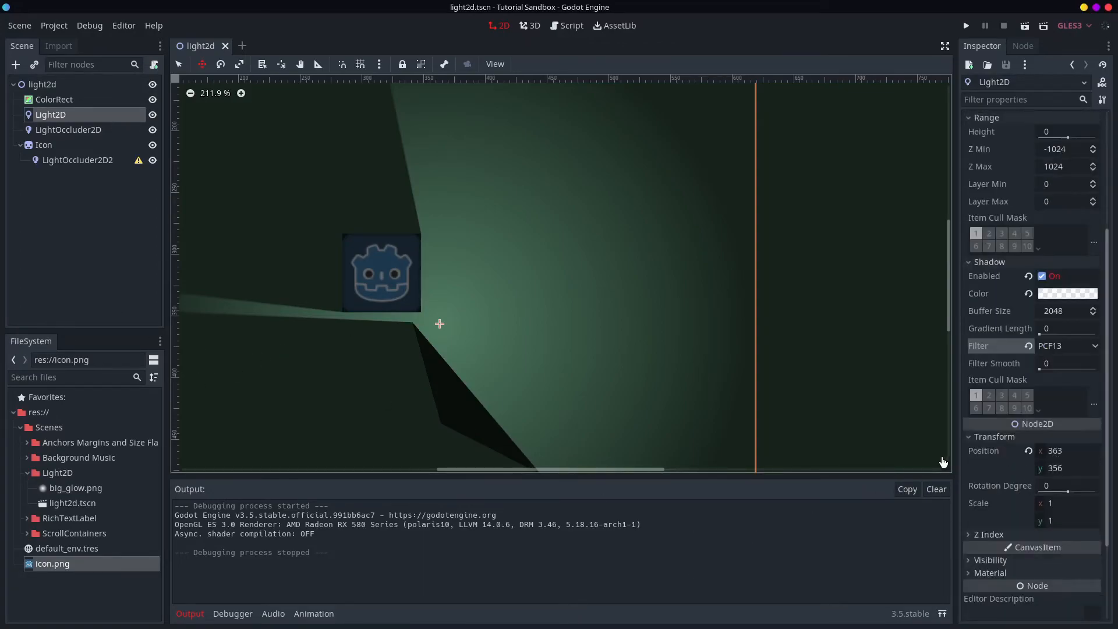
{"action": "left_click", "coordinate": [988, 396]}
{"action": "left_click", "coordinate": [976, 396]}
{"action": "left_click", "coordinate": [976, 395]}
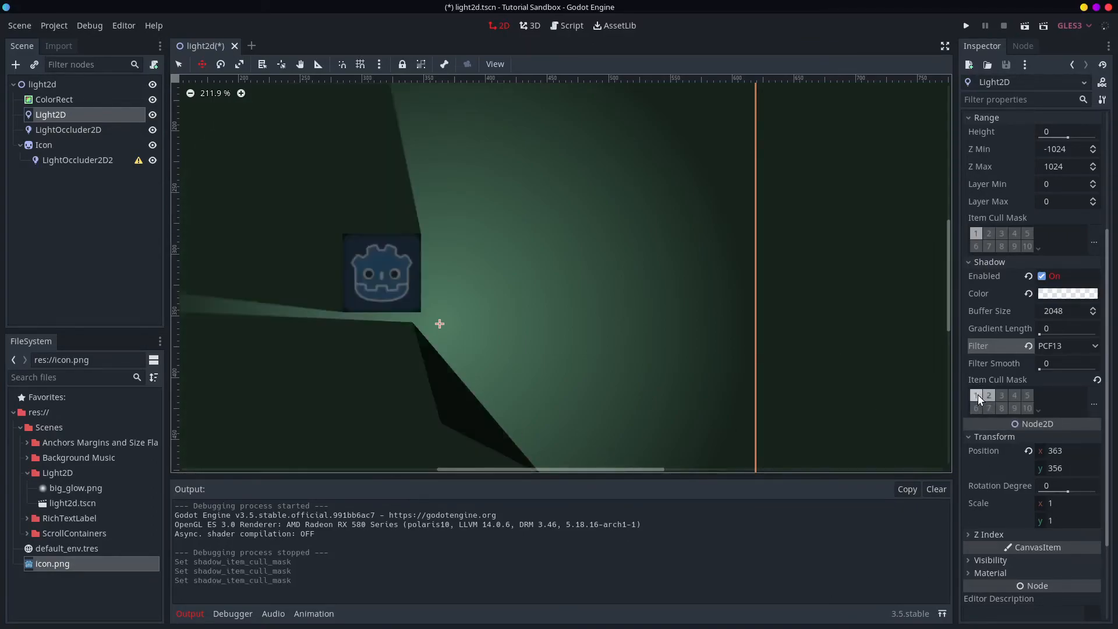
{"action": "left_click", "coordinate": [990, 396]}
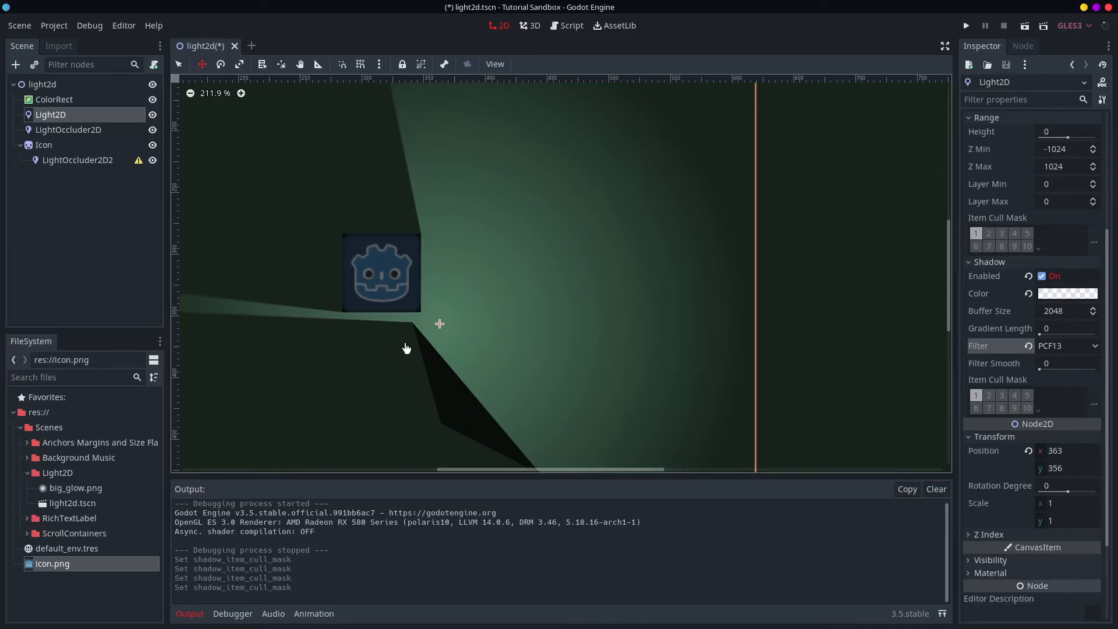
Examine the light mask of LightOccluder2D2 under Icon and compare it with the Light2D's shadow and range settings
{"action": "left_click", "coordinate": [58, 146]}
{"action": "left_click", "coordinate": [64, 157]}
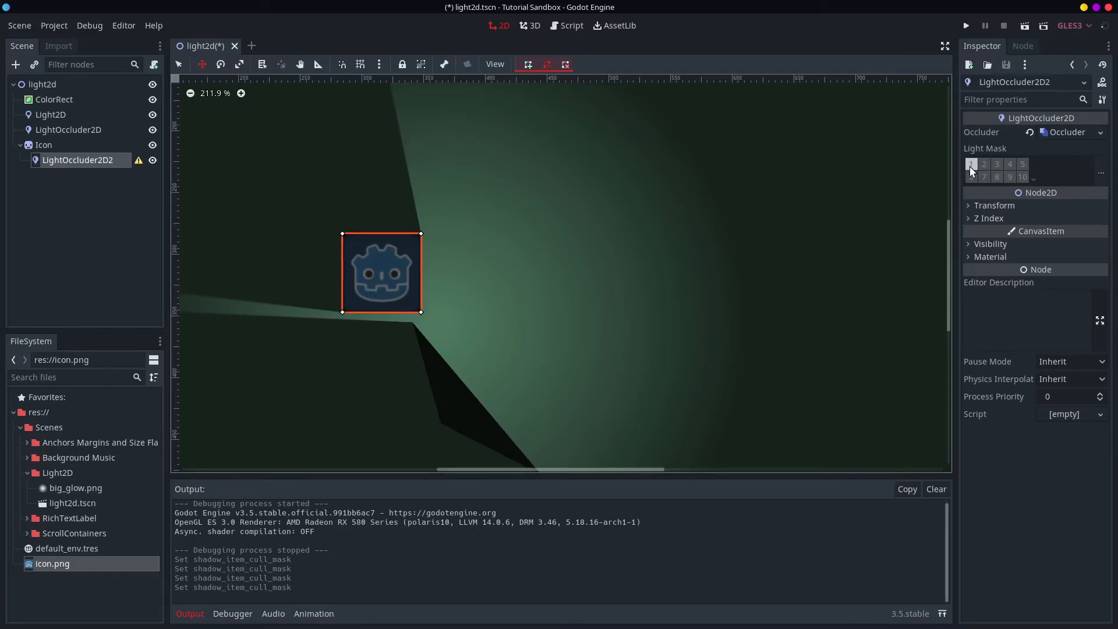
{"action": "left_click", "coordinate": [58, 116]}
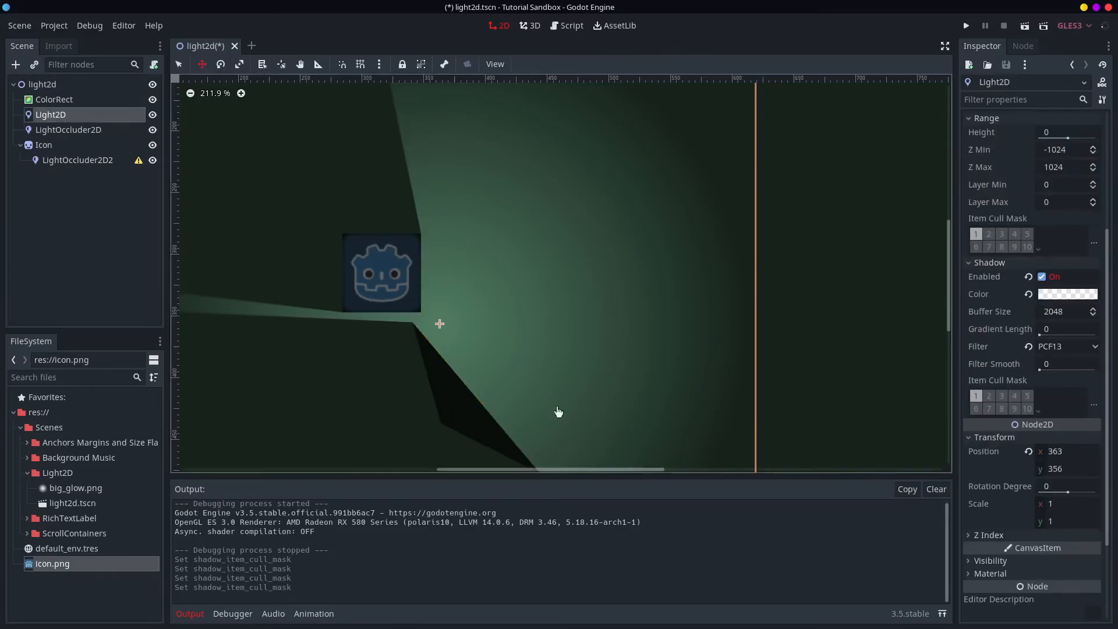
{"action": "scroll", "coordinate": [1011, 453], "scroll_direction": "down", "scroll_amount": 3}
{"action": "scroll", "coordinate": [1036, 417], "scroll_direction": "up", "scroll_amount": 5}
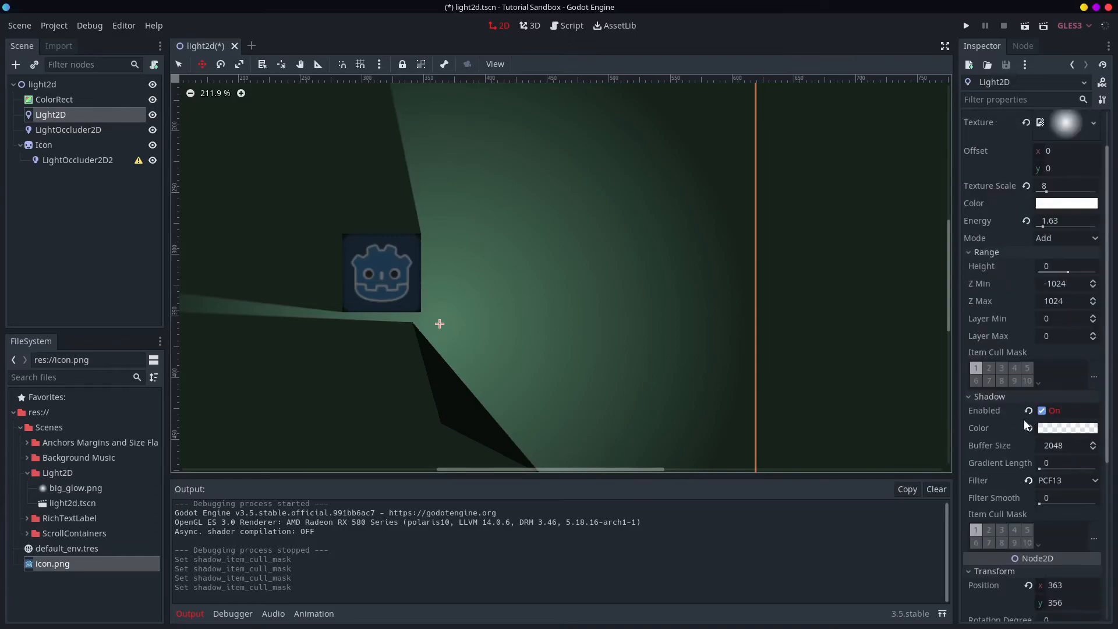
{"action": "scroll", "coordinate": [402, 209], "scroll_direction": "down", "scroll_amount": 3}
{"action": "scroll", "coordinate": [417, 228], "scroll_direction": "up", "scroll_amount": 2}
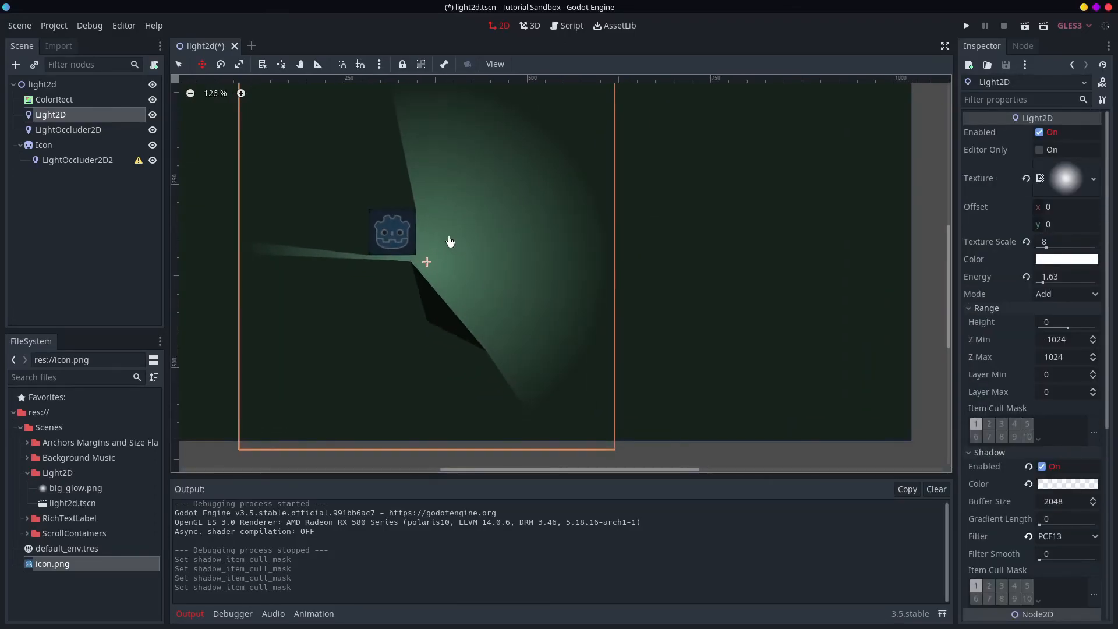
Move the Light2D to 403, 331 away from the Icon and set its mode to Mask
{"action": "left_click_drag", "start_coordinate": [600, 313], "coordinate": [629, 297]}
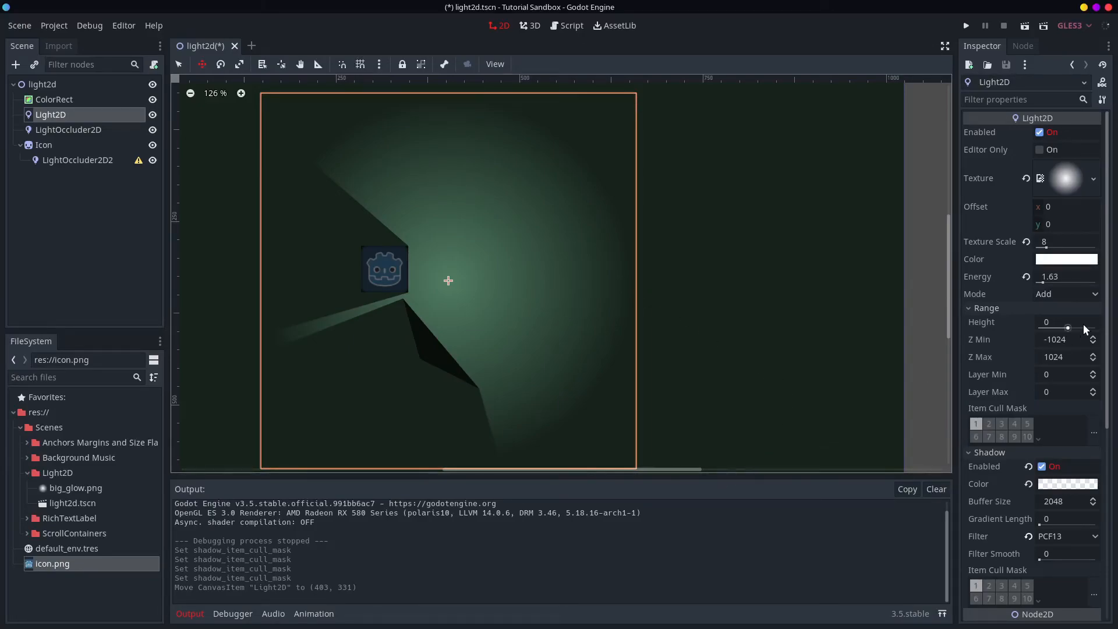
{"action": "left_click", "coordinate": [1068, 308]}
{"action": "left_click", "coordinate": [1075, 294]}
{"action": "left_click", "coordinate": [1064, 351]}
Move the Light2D to 361, 355 beside the Icon's lower corner and set its mode to Add
{"action": "left_click_drag", "start_coordinate": [481, 281], "coordinate": [439, 295]}
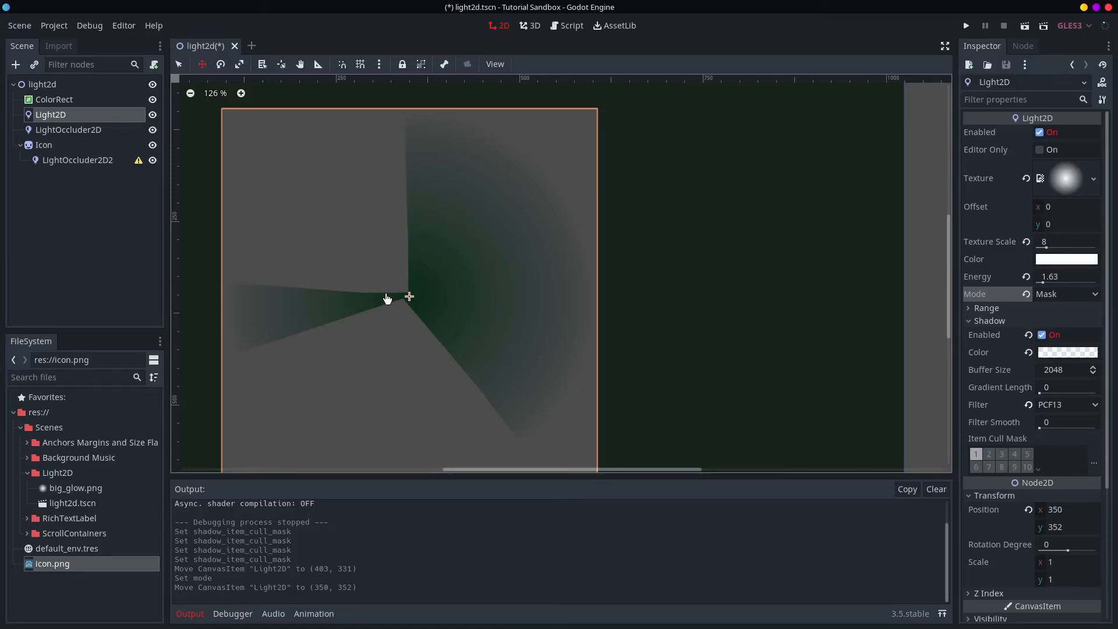
{"action": "mouse_move", "coordinate": [426, 306]}
{"action": "left_mouse_down"}
{"action": "mouse_move", "coordinate": [417, 310]}
{"action": "mouse_move", "coordinate": [444, 313]}
{"action": "left_mouse_up"}
{"action": "left_click", "coordinate": [1064, 294]}
{"action": "left_click", "coordinate": [1058, 317]}
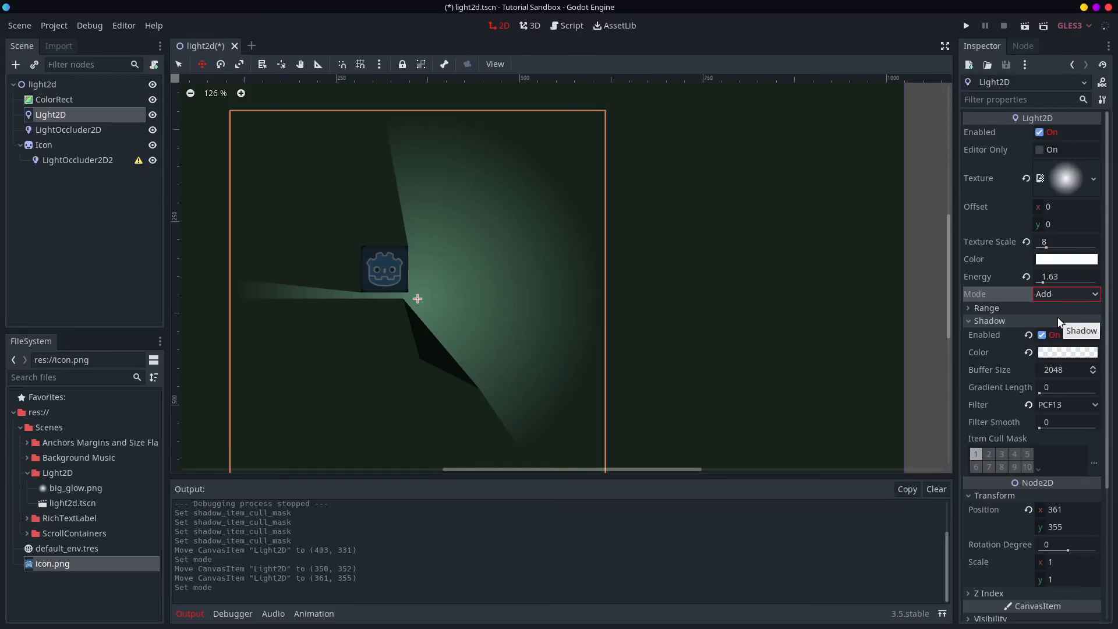